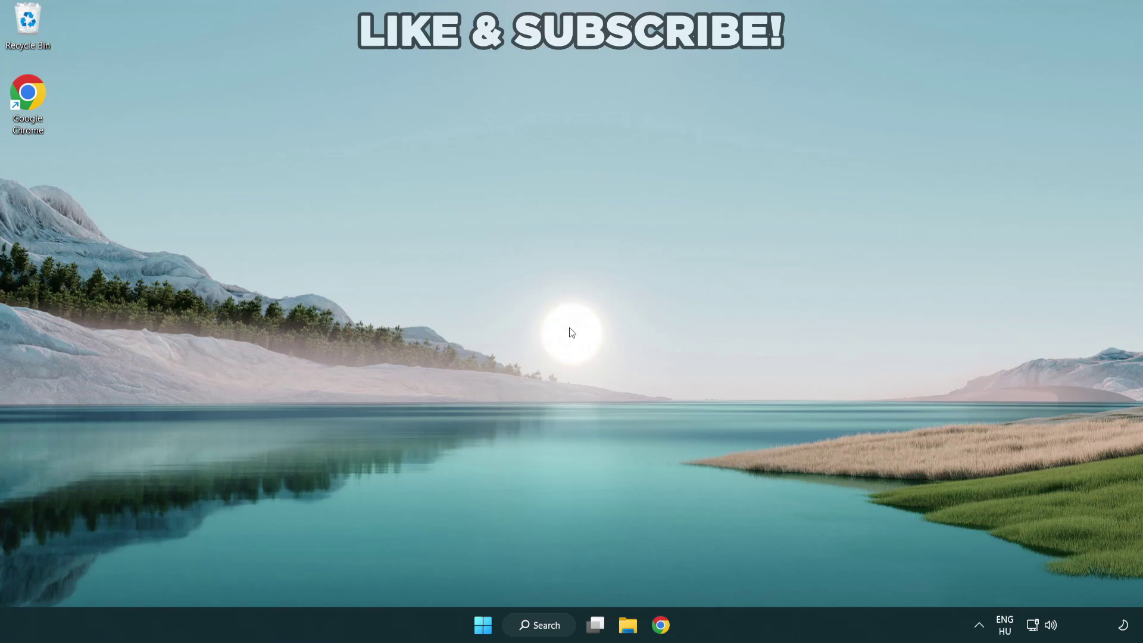
Search Windows for 'device manager'
{"action": "left_click", "coordinate": [535, 629]}
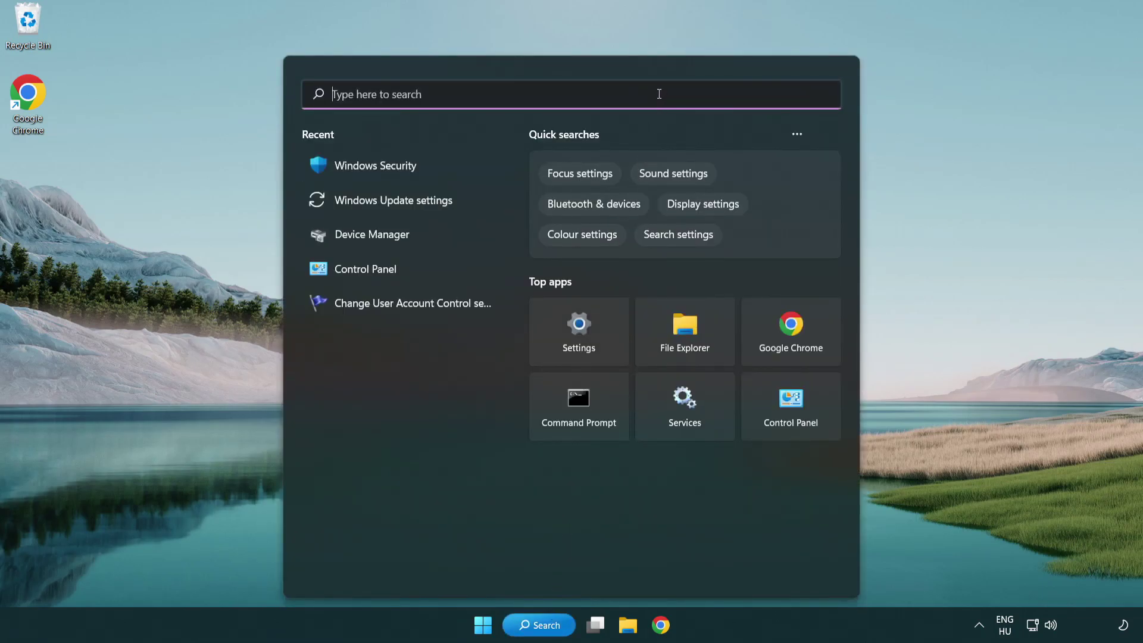
{"action": "type", "text": "devic"}
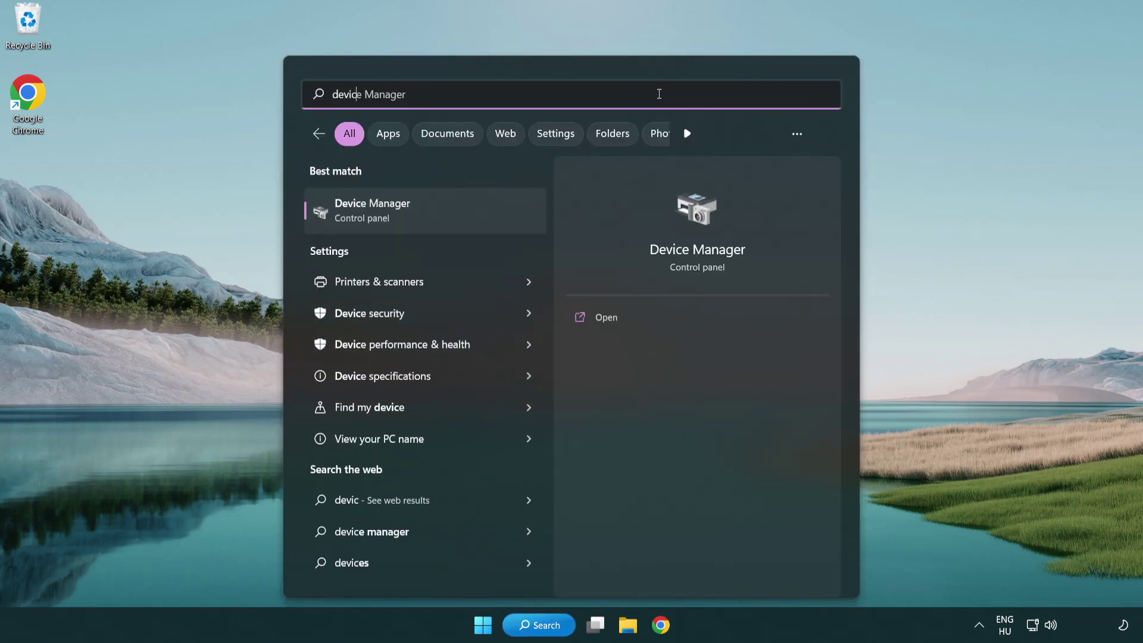
{"action": "type", "text": "e manager"}
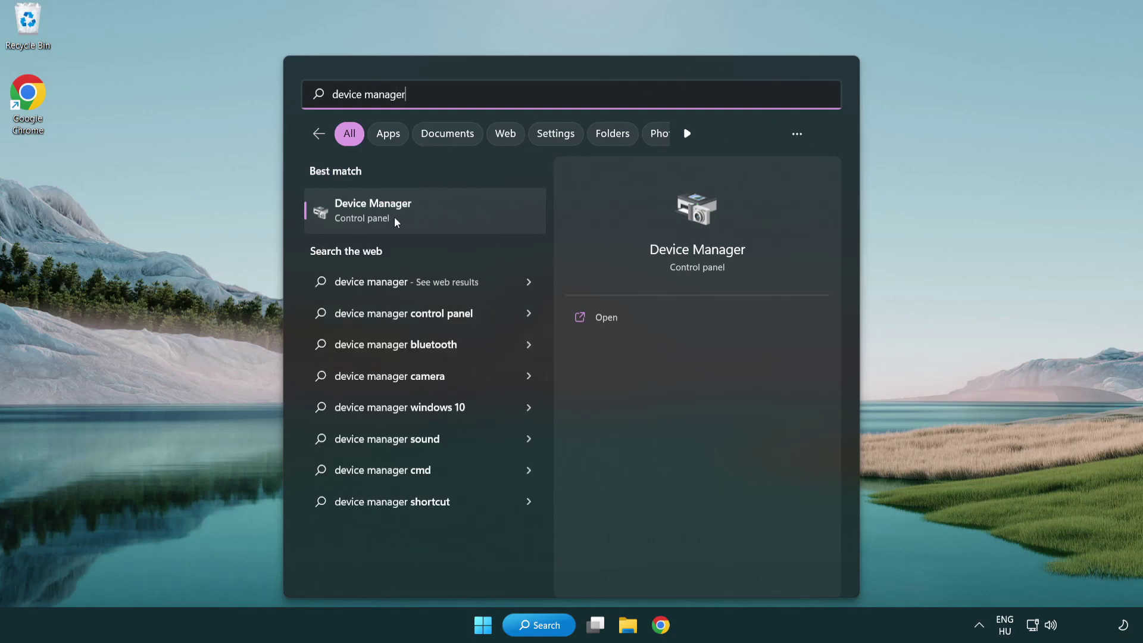
Open Device Manager, expand Display adapters and right-click the VMware SVGA 3D adapter
{"action": "left_click", "coordinate": [457, 216]}
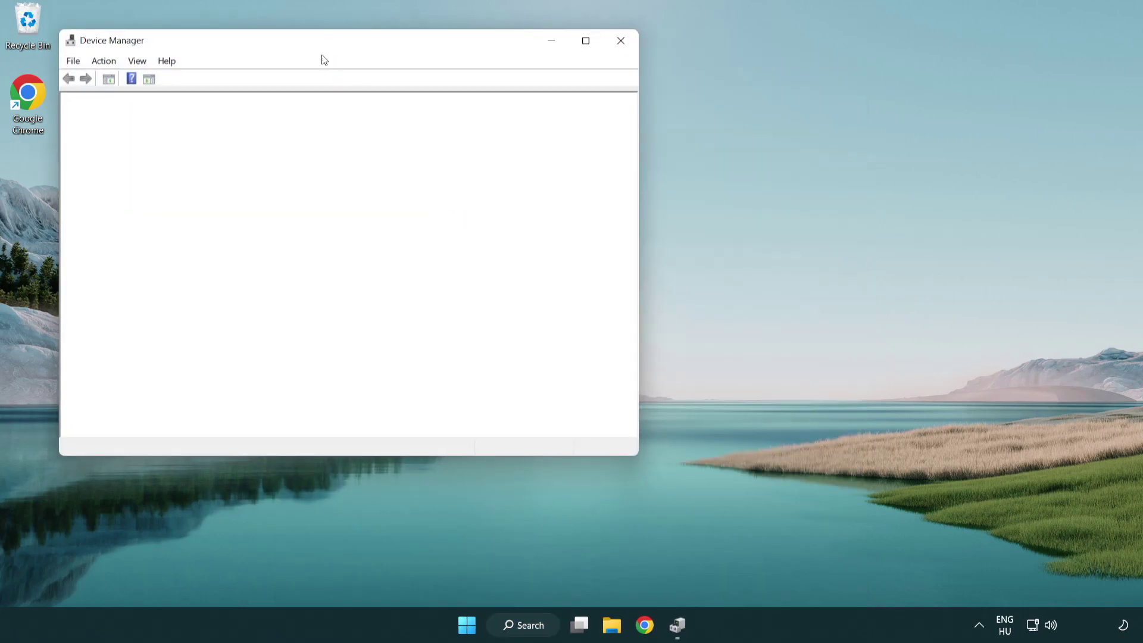
{"action": "left_click_drag", "start_coordinate": [312, 46], "coordinate": [503, 115]}
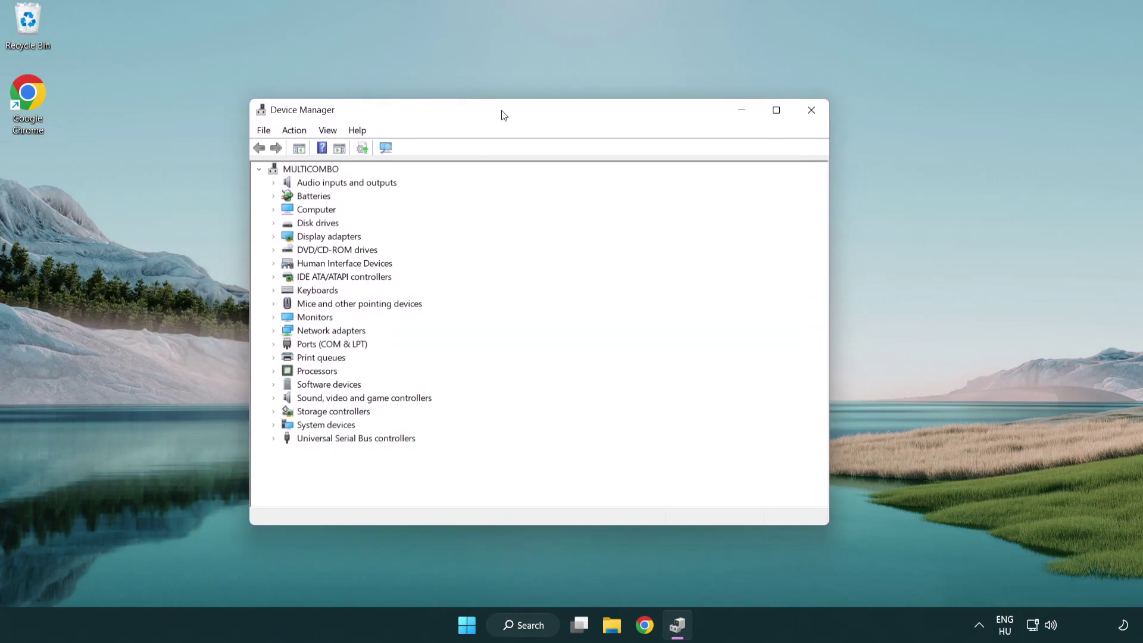
{"action": "left_click", "coordinate": [306, 238]}
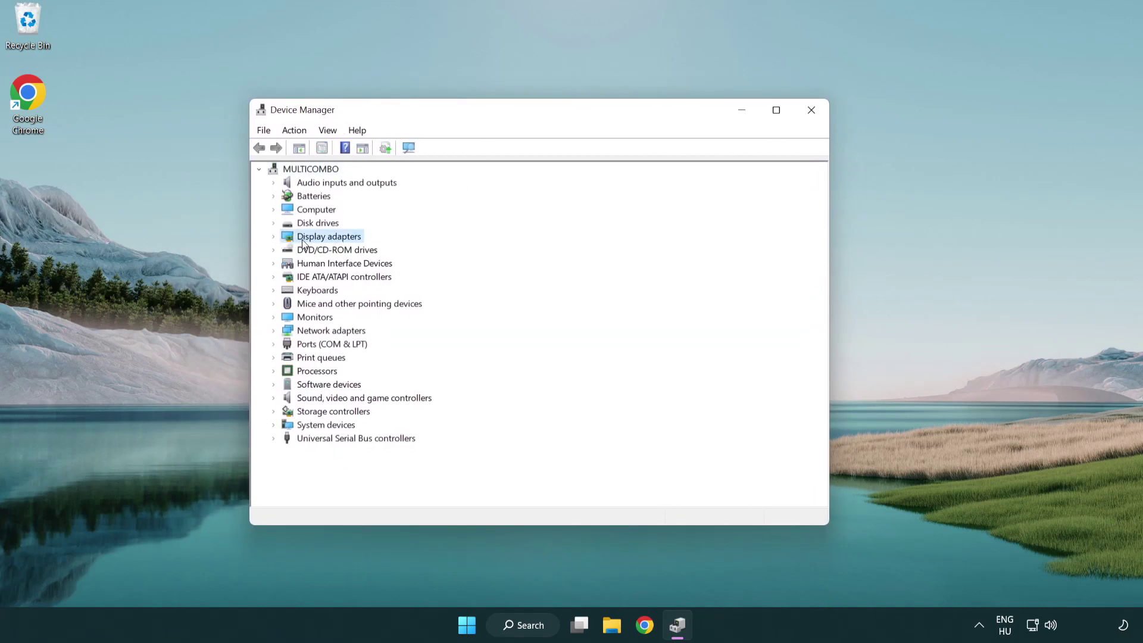
{"action": "left_click", "coordinate": [274, 236]}
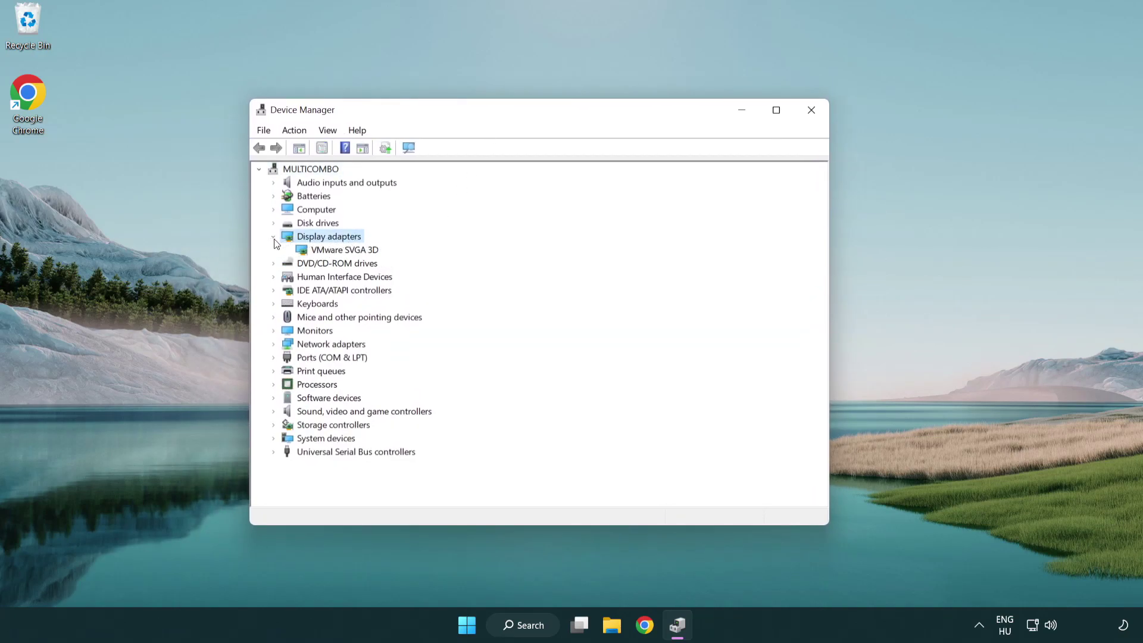
{"action": "left_click", "coordinate": [337, 255]}
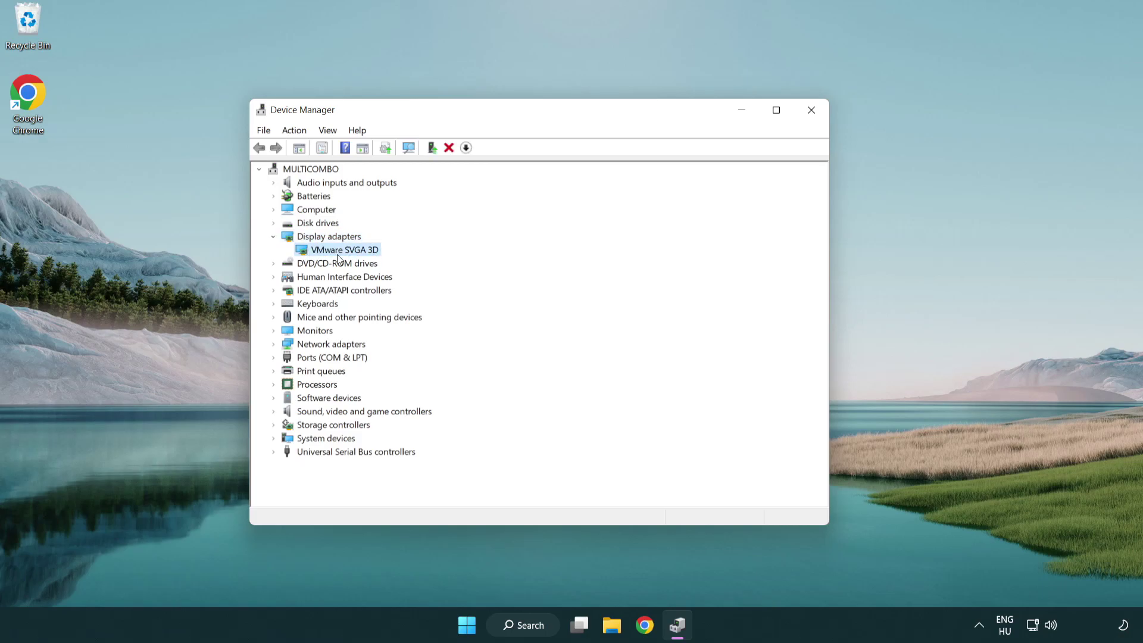
{"action": "right_click", "coordinate": [341, 255]}
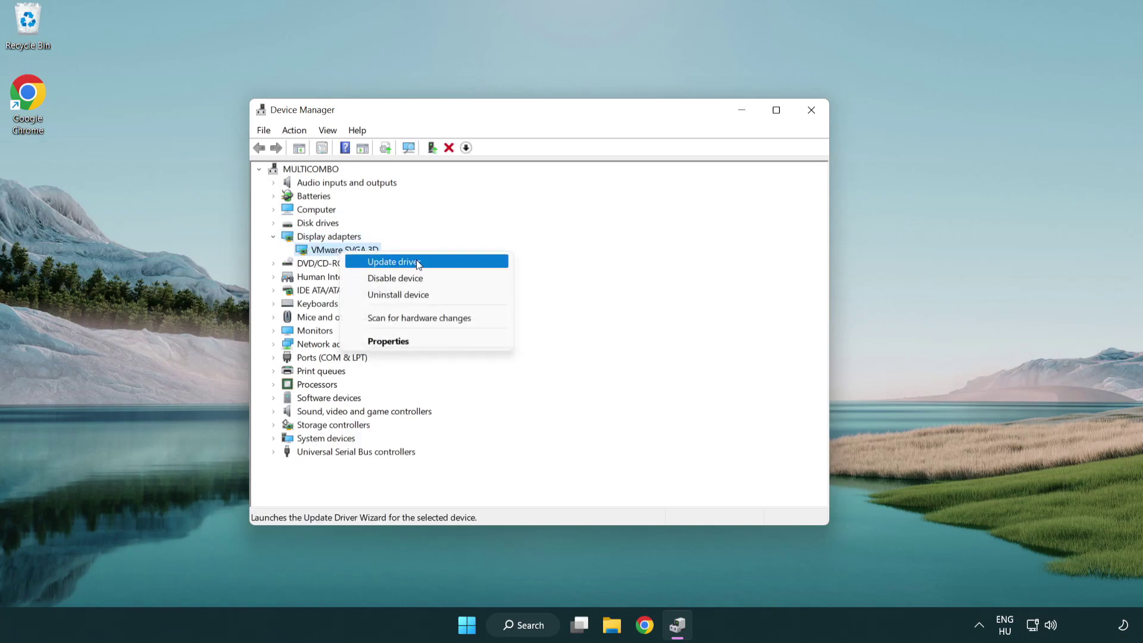
Have Windows search automatically for an updated VMware SVGA 3D driver
{"action": "left_click", "coordinate": [451, 264]}
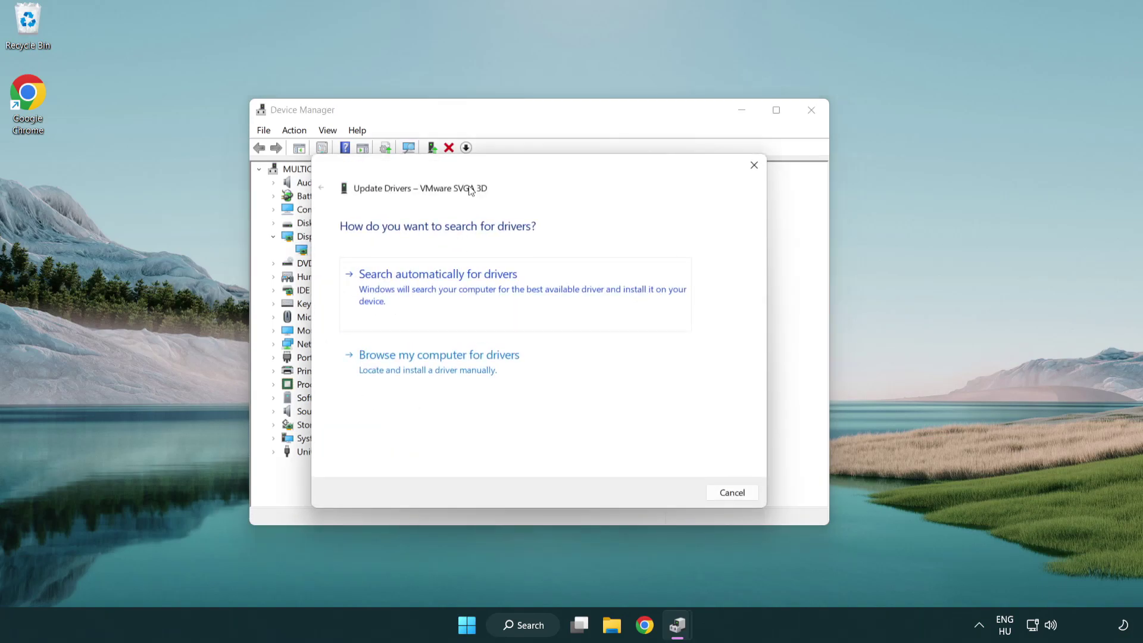
{"action": "left_click_drag", "start_coordinate": [481, 171], "coordinate": [503, 163]}
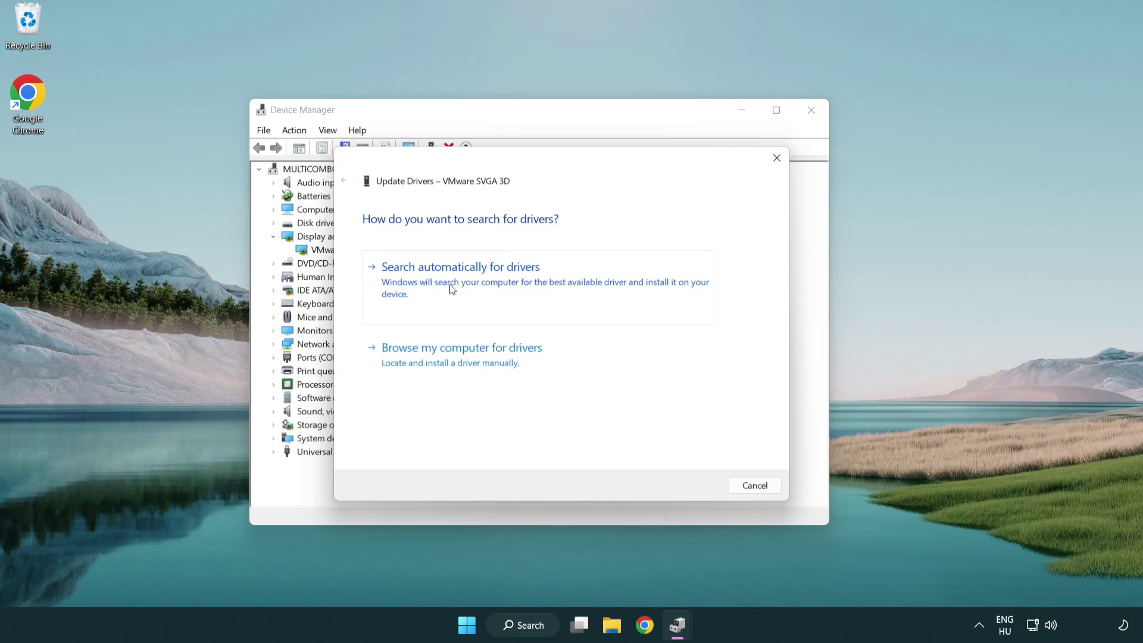
{"action": "left_click", "coordinate": [502, 278]}
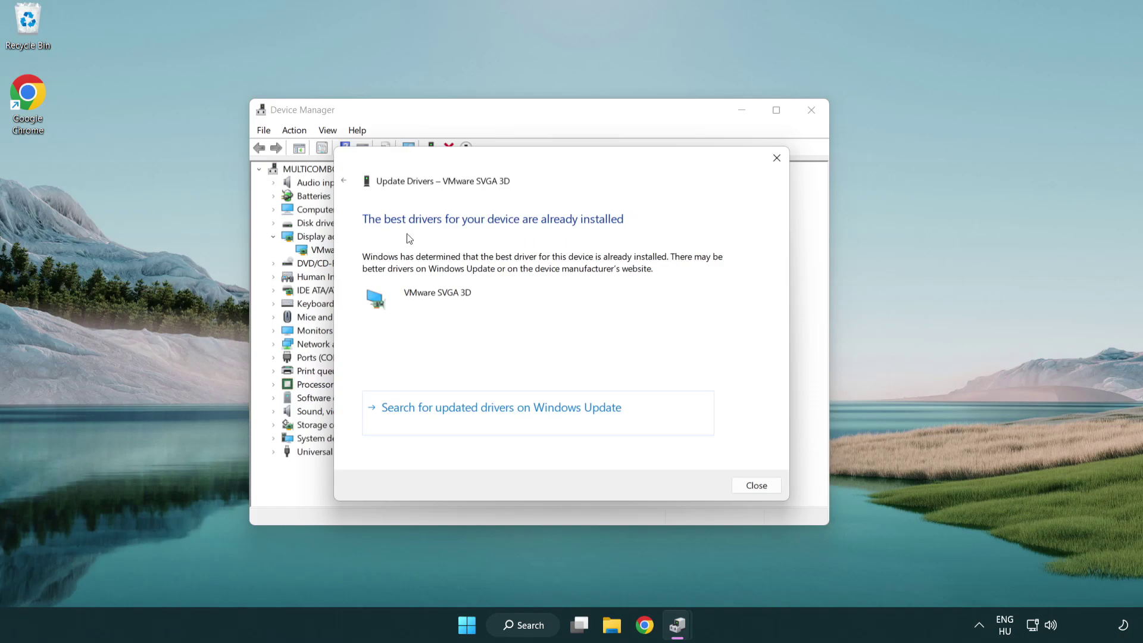
Close the driver wizard and Device Manager, then search Windows for 'update'
{"action": "left_click", "coordinate": [758, 487]}
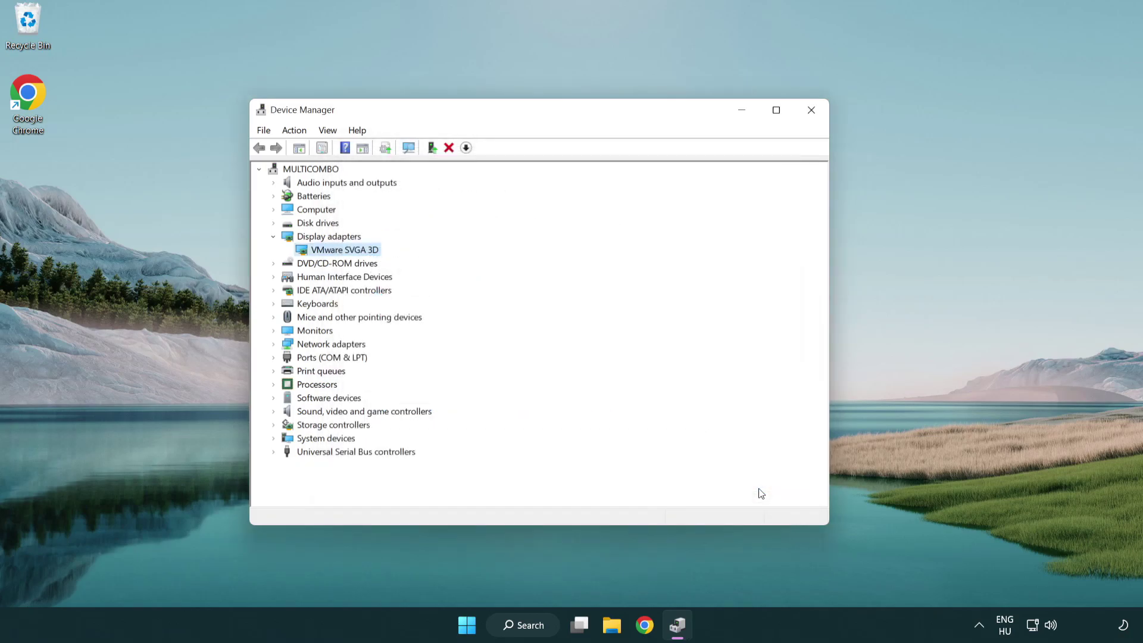
{"action": "left_click", "coordinate": [812, 110]}
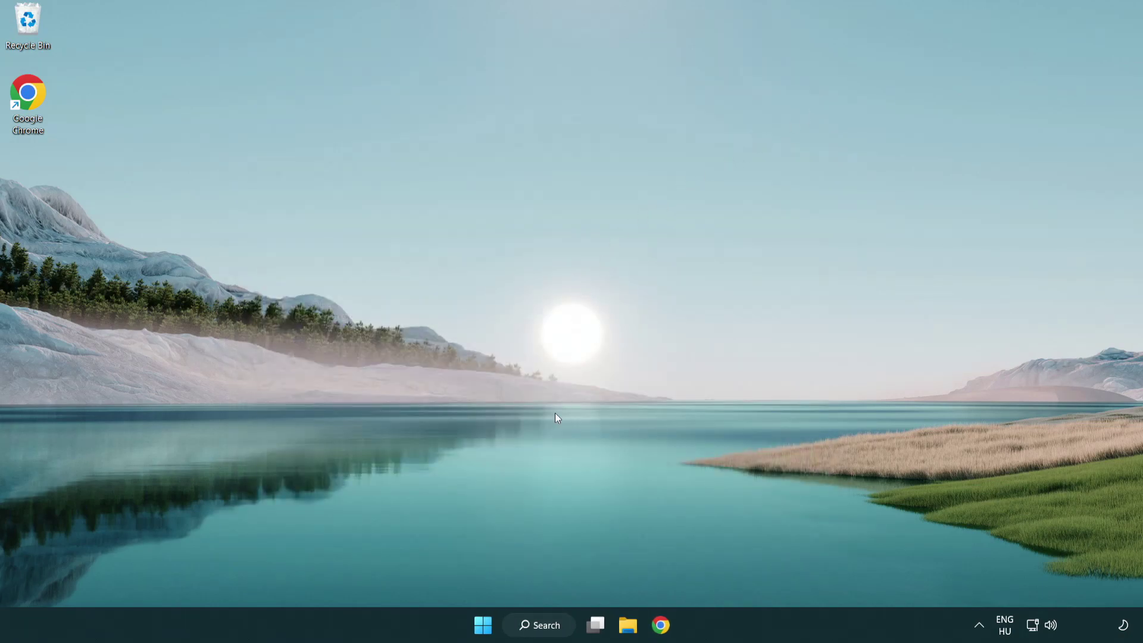
{"action": "left_click", "coordinate": [551, 625]}
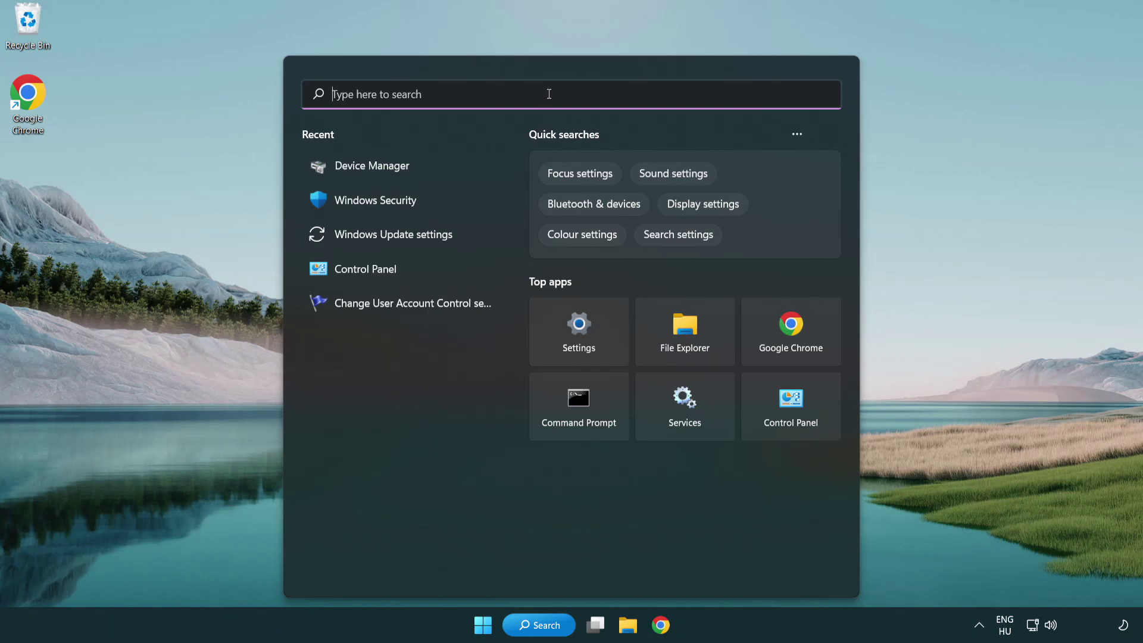
{"action": "type", "text": "update"}
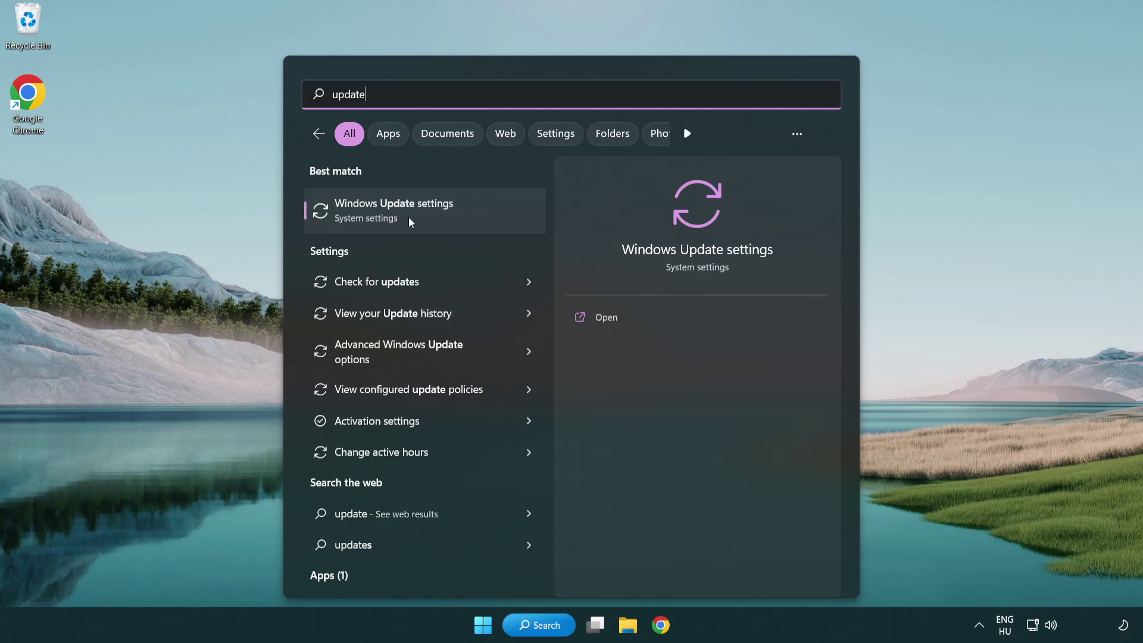
Check for updates in Windows Update, confirm it's up to date, and close Settings
{"action": "left_click", "coordinate": [446, 217]}
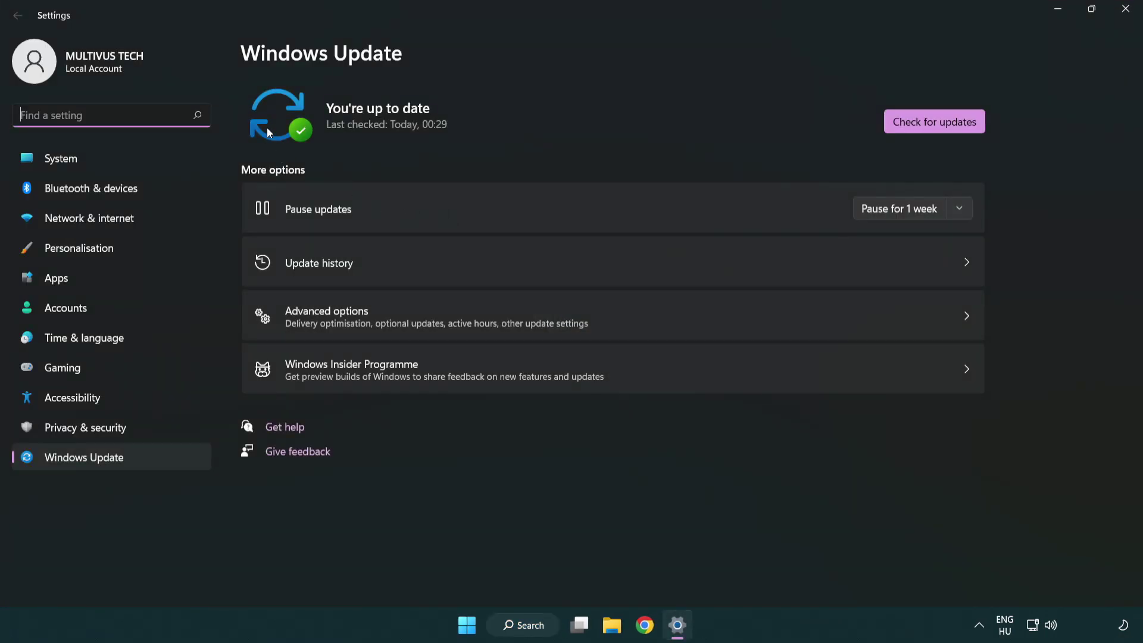
{"action": "left_click", "coordinate": [958, 127]}
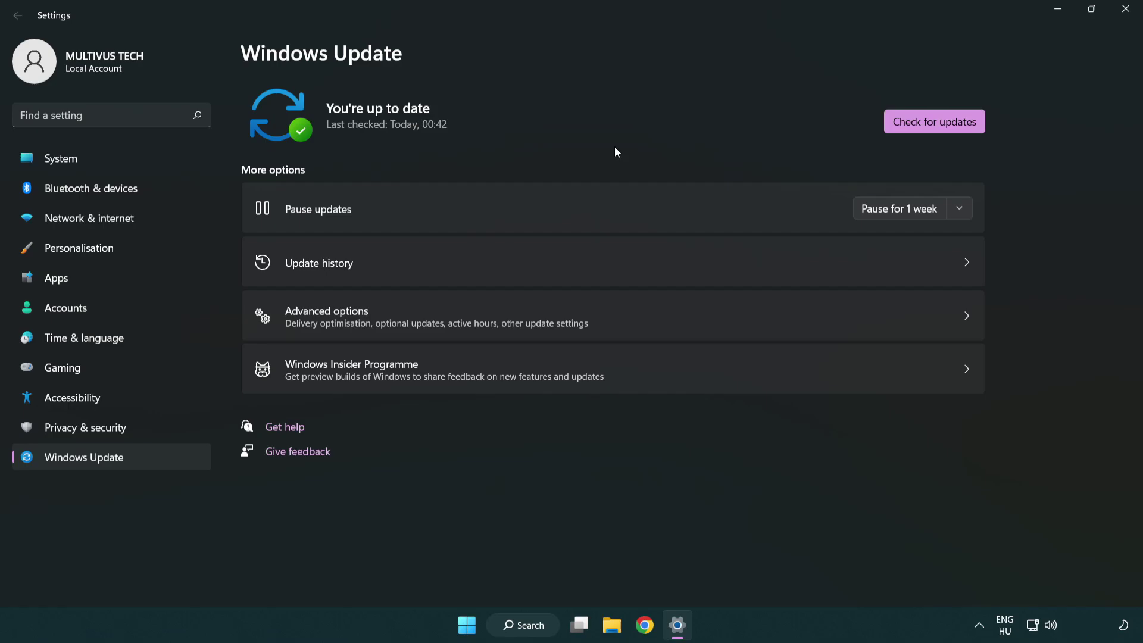
{"action": "left_click", "coordinate": [1121, 18]}
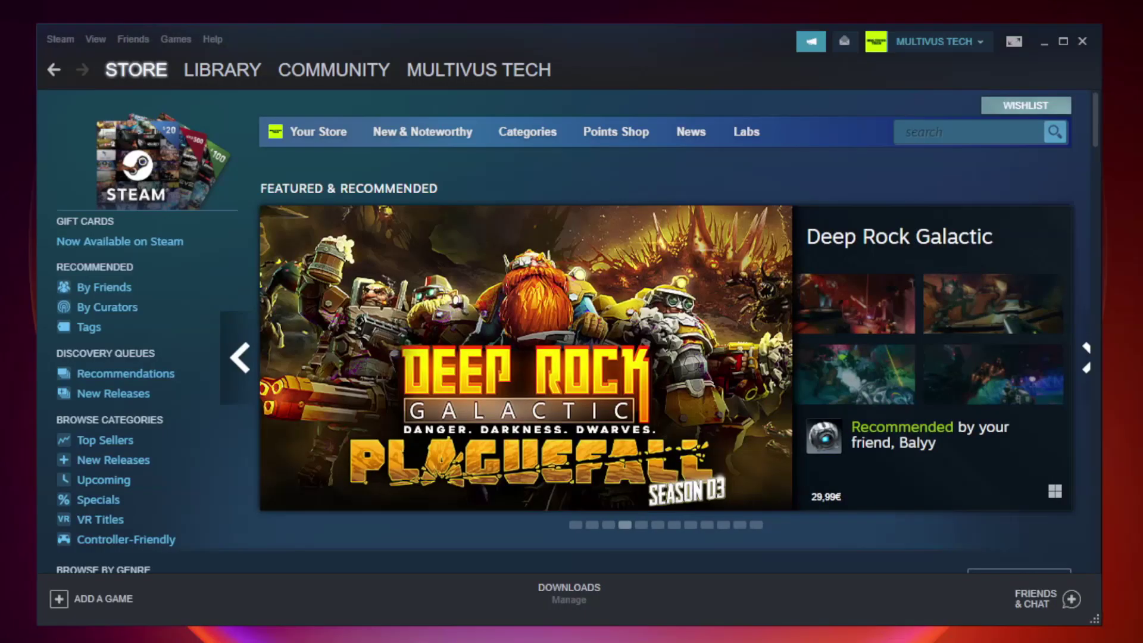
Switch Steam to the Library and right-click the game under Favorites
{"action": "mouse_move", "coordinate": [229, 72]}
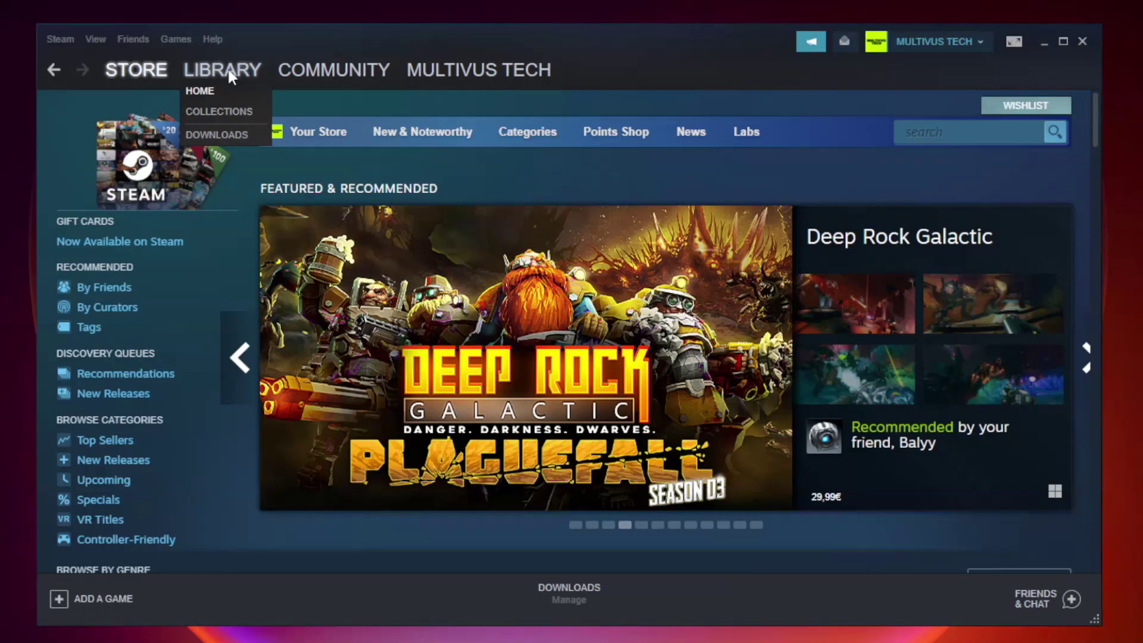
{"action": "left_click", "coordinate": [231, 75]}
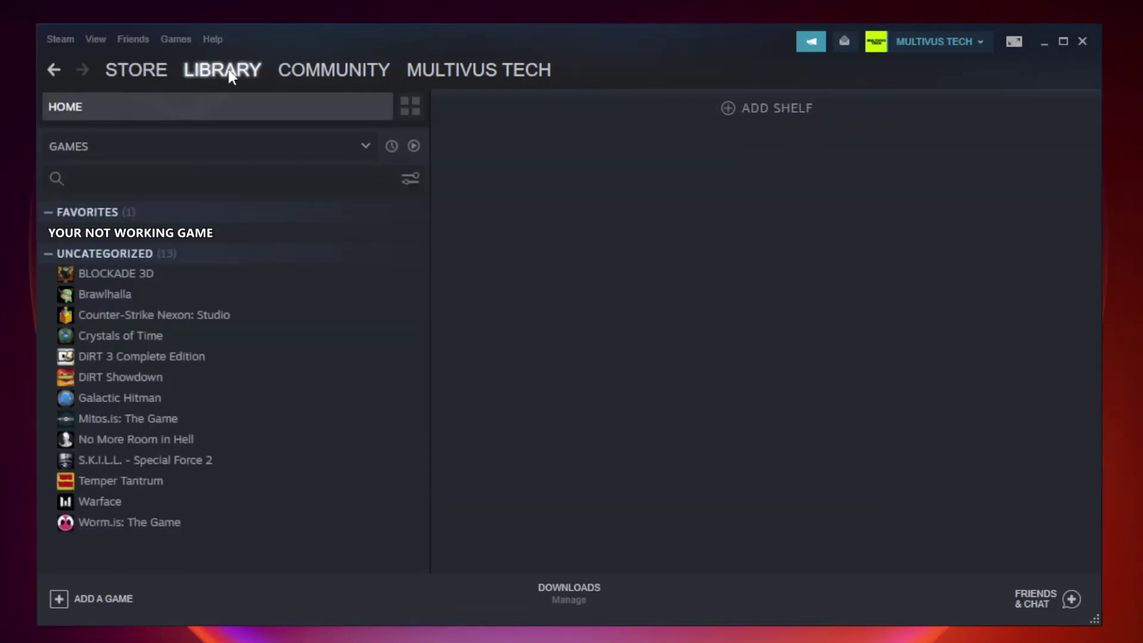
{"action": "right_click", "coordinate": [248, 239]}
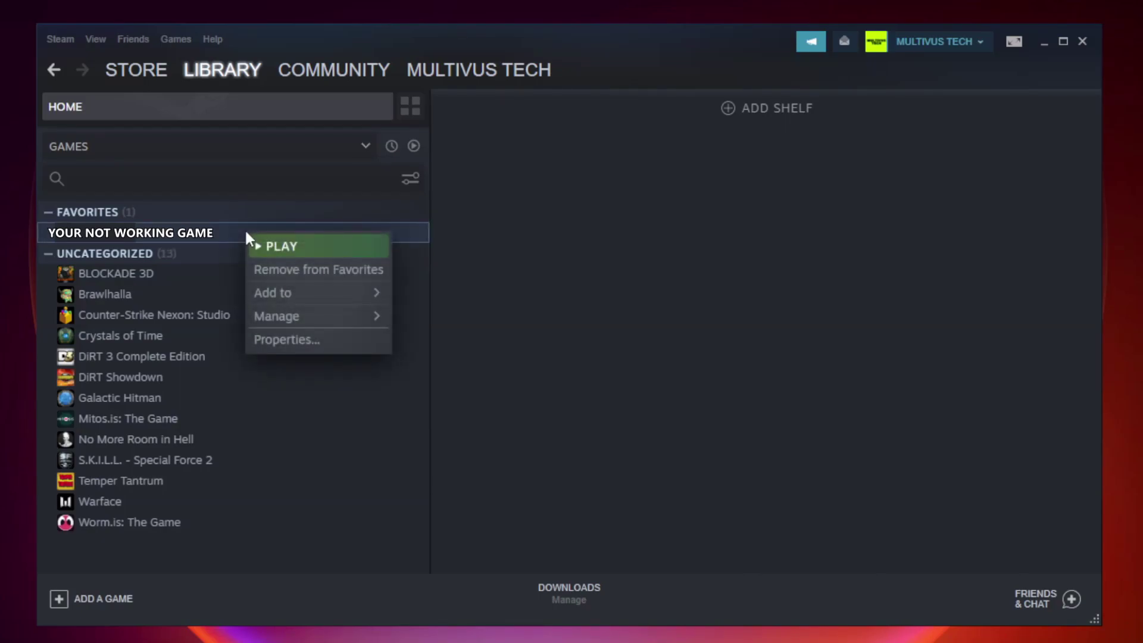
Verify the game's file integrity from its Local Files properties, validating all 9192 files
{"action": "left_click", "coordinate": [315, 339]}
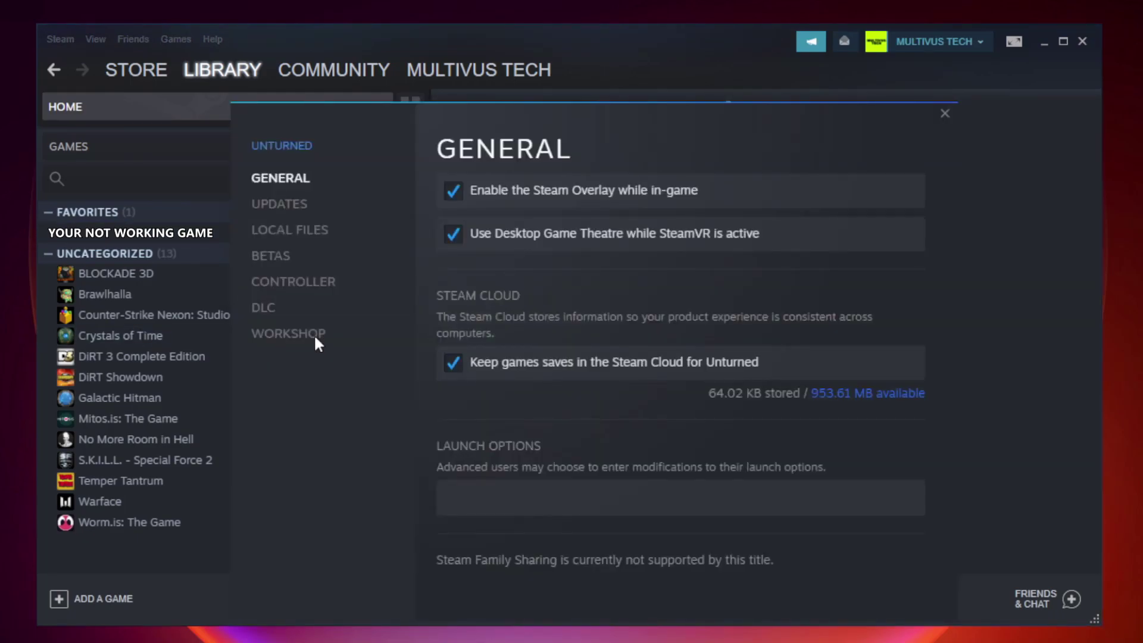
{"action": "left_click", "coordinate": [305, 242]}
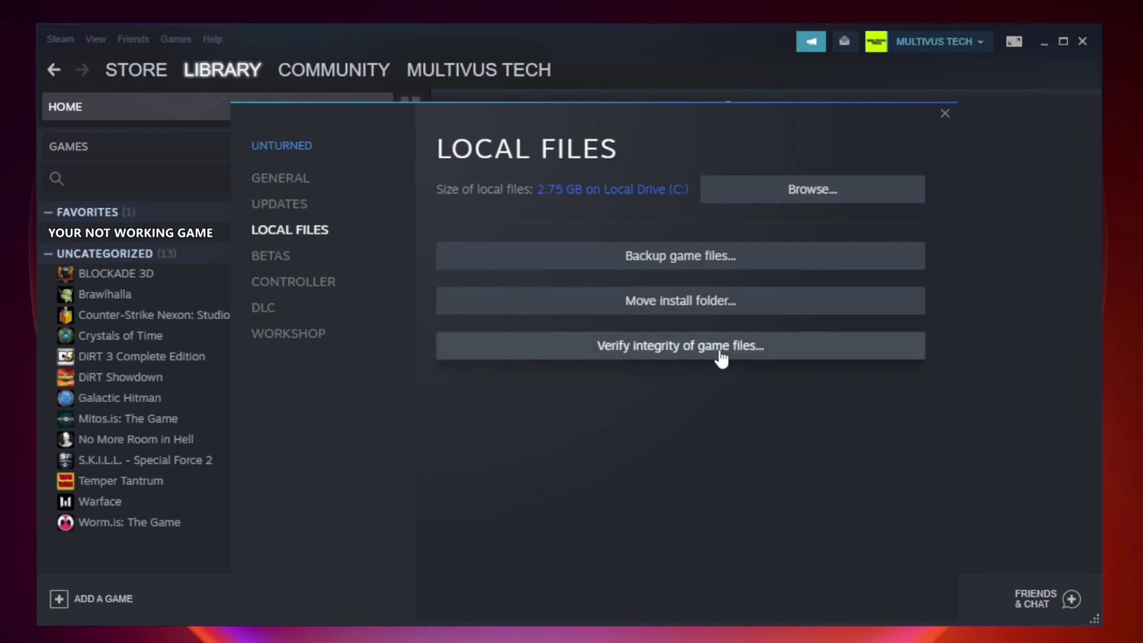
{"action": "left_click", "coordinate": [693, 357]}
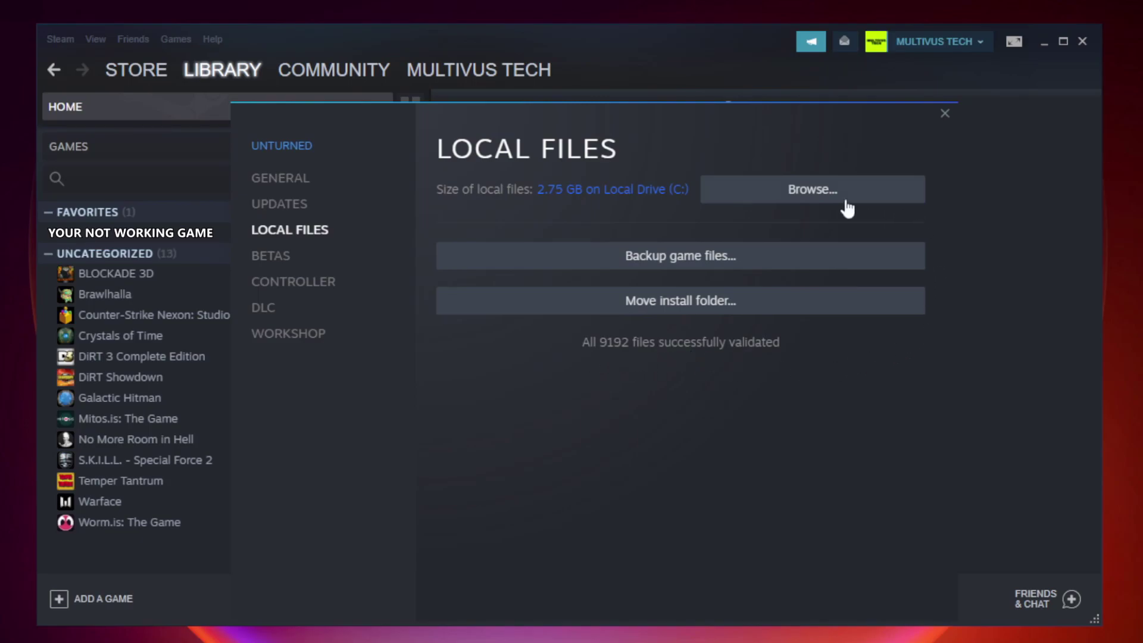
Open the game's install folder and right-click the YOUR NOT WORKING GAME shortcut
{"action": "left_click", "coordinate": [815, 202]}
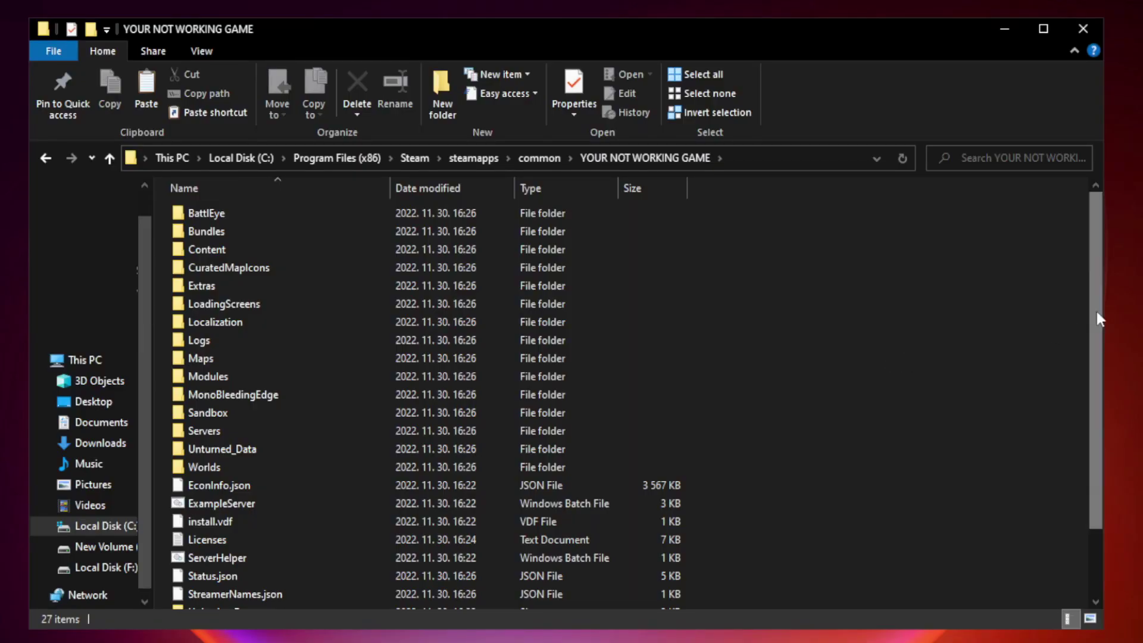
{"action": "left_click_drag", "start_coordinate": [1097, 312], "coordinate": [1099, 416]}
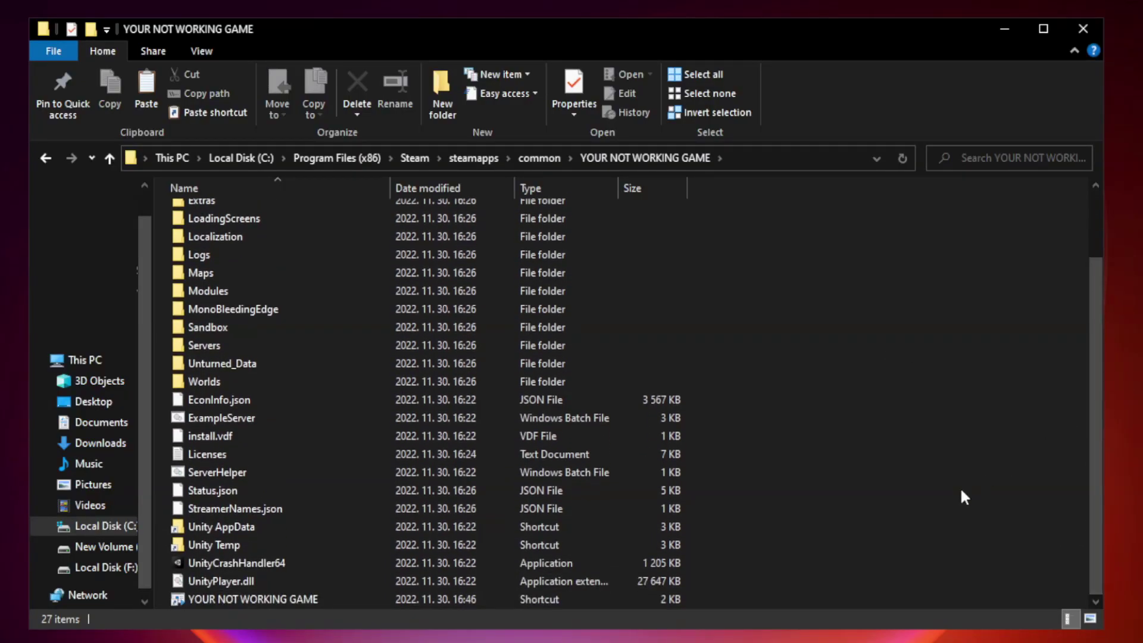
{"action": "left_click", "coordinate": [465, 599]}
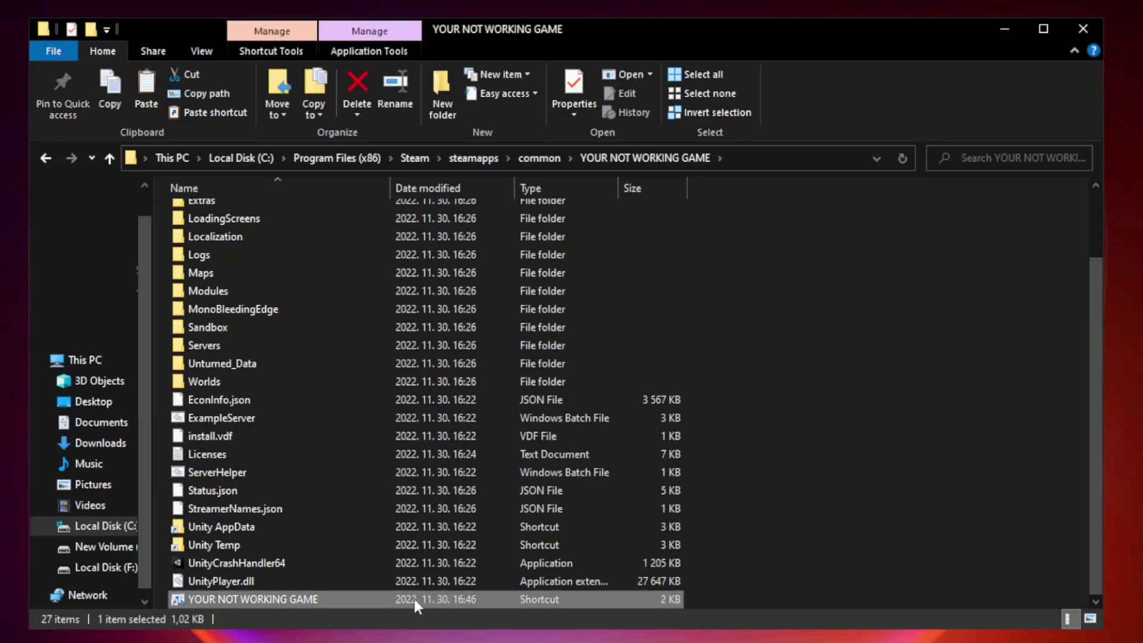
{"action": "right_click", "coordinate": [388, 600]}
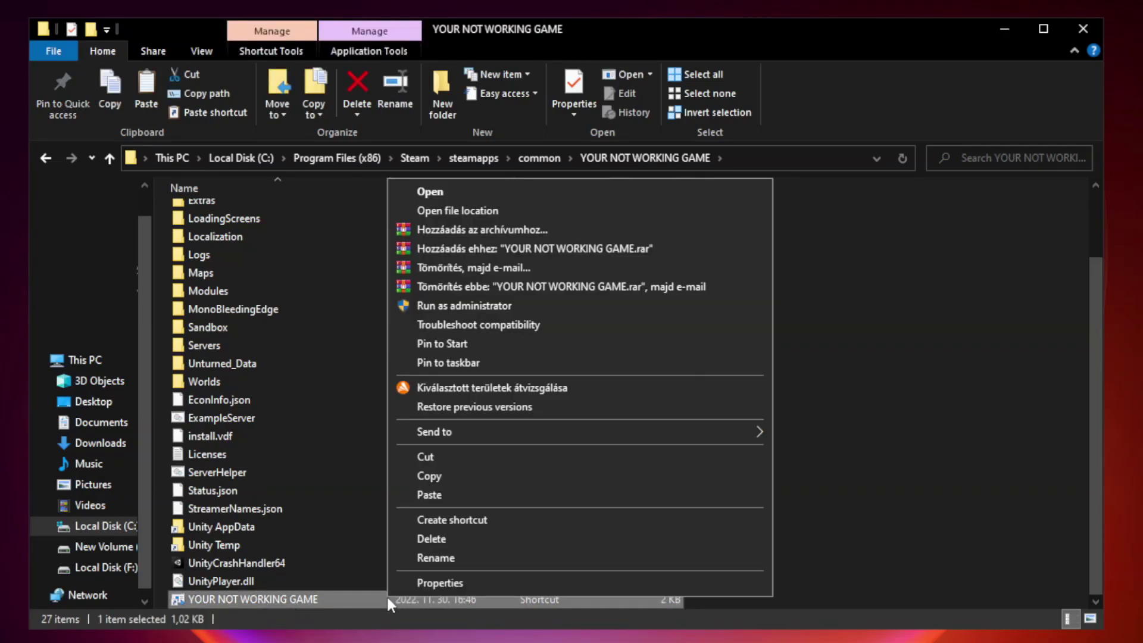
Set the shortcut to Windows 8 compatibility, run as administrator, fullscreen optimizations disabled, and save
{"action": "left_click", "coordinate": [576, 584]}
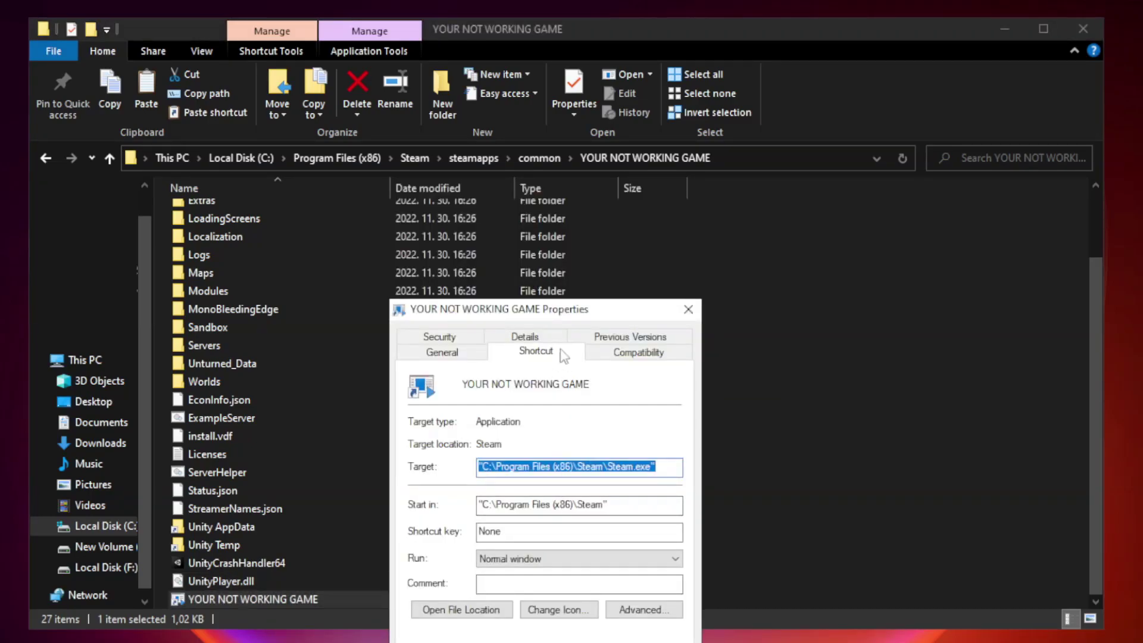
{"action": "left_click_drag", "start_coordinate": [568, 315], "coordinate": [566, 129]}
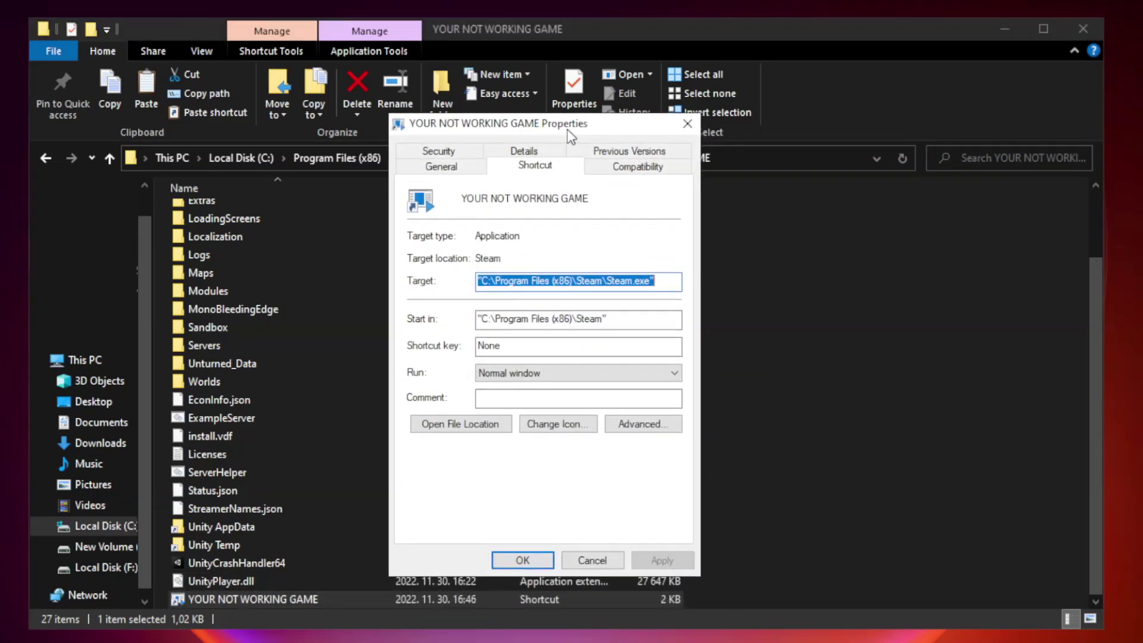
{"action": "left_click", "coordinate": [635, 173]}
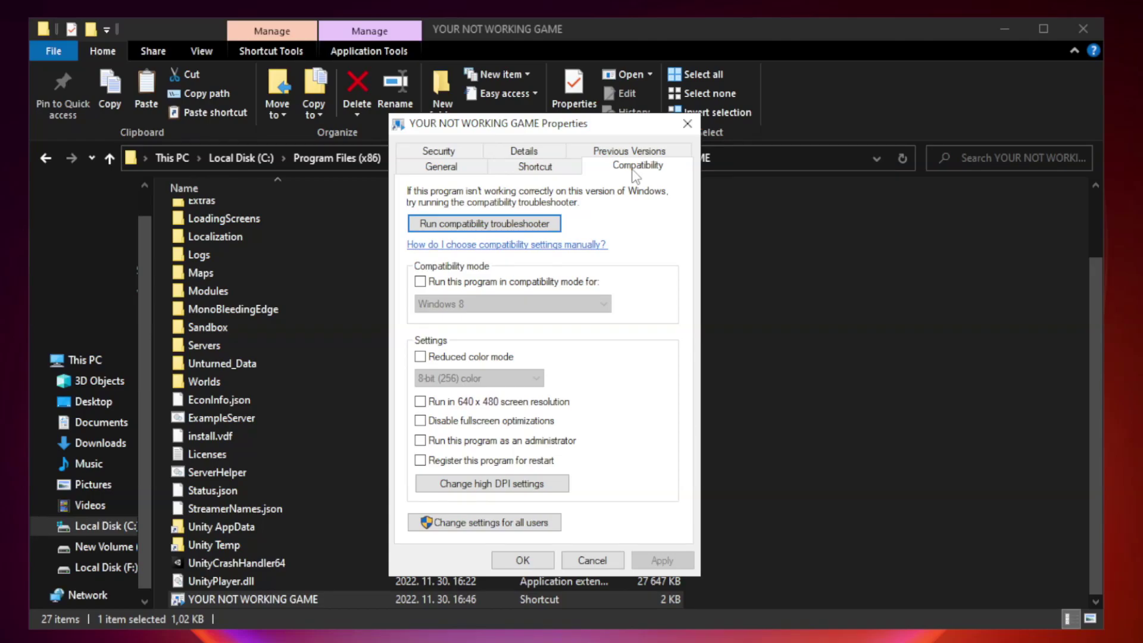
{"action": "left_click", "coordinate": [455, 283]}
{"action": "left_click", "coordinate": [509, 304]}
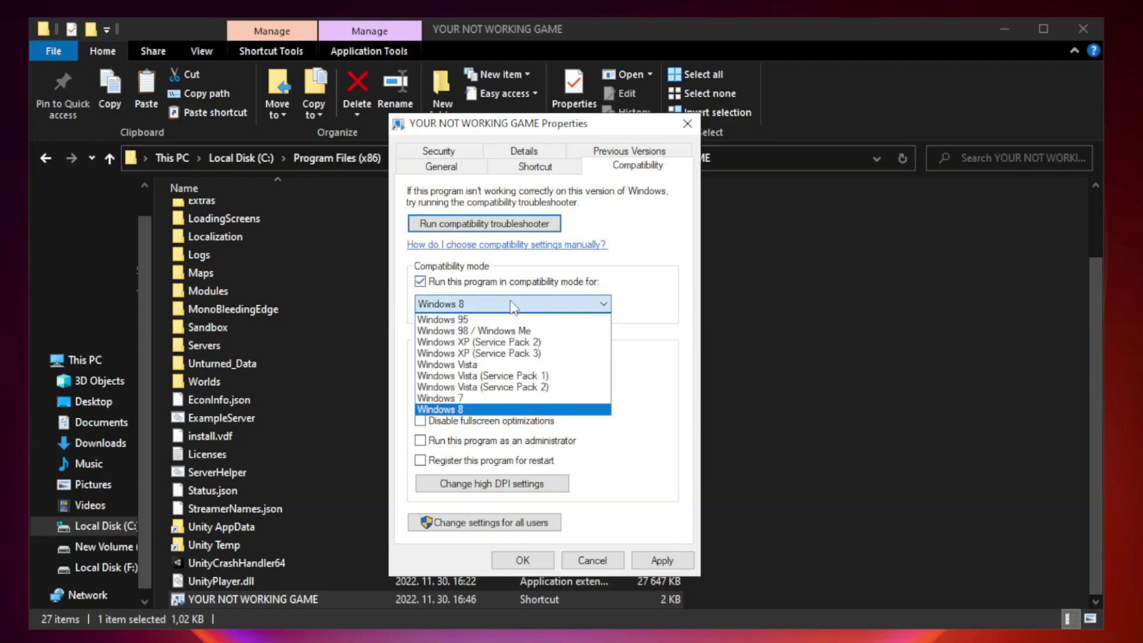
{"action": "left_click", "coordinate": [483, 411]}
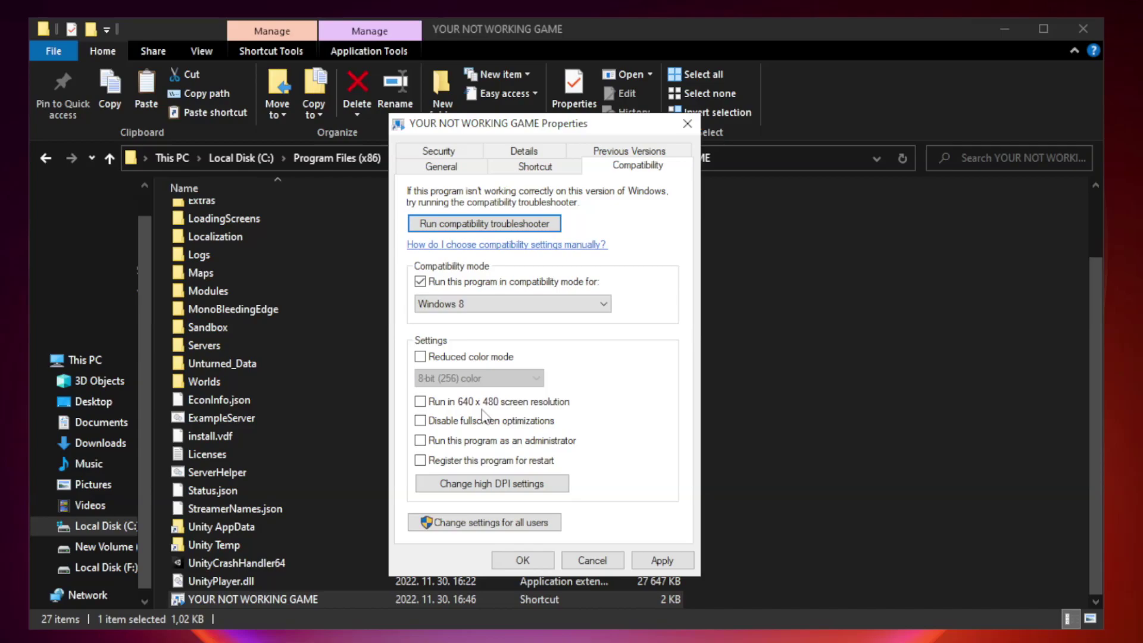
{"action": "left_click", "coordinate": [448, 424]}
{"action": "left_click", "coordinate": [449, 443]}
{"action": "left_click", "coordinate": [659, 561]}
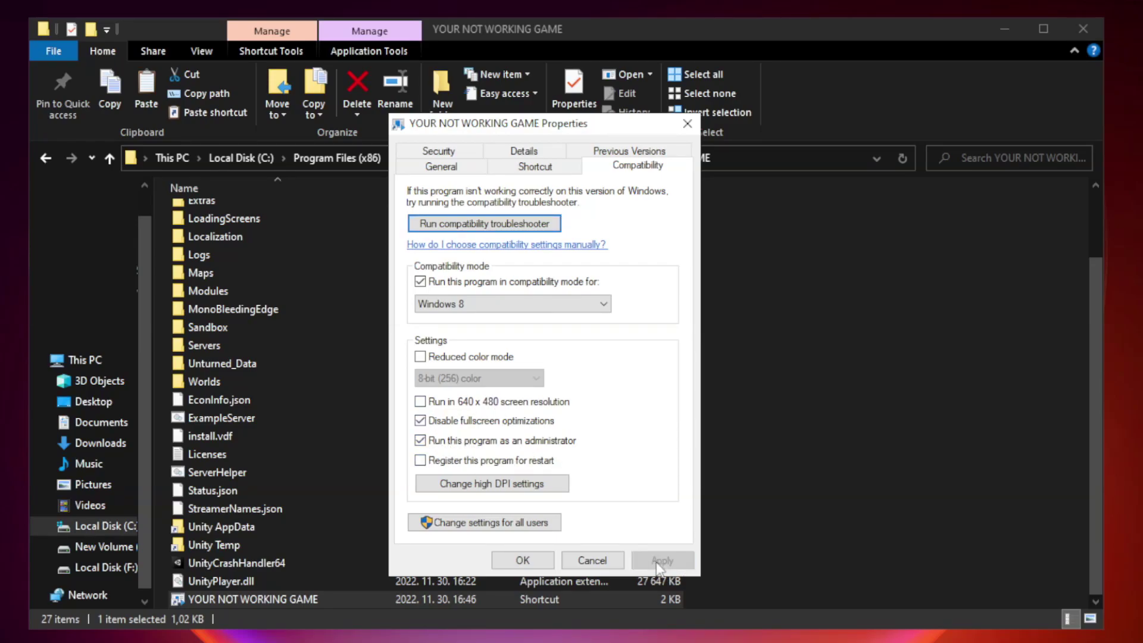
{"action": "left_click", "coordinate": [522, 561]}
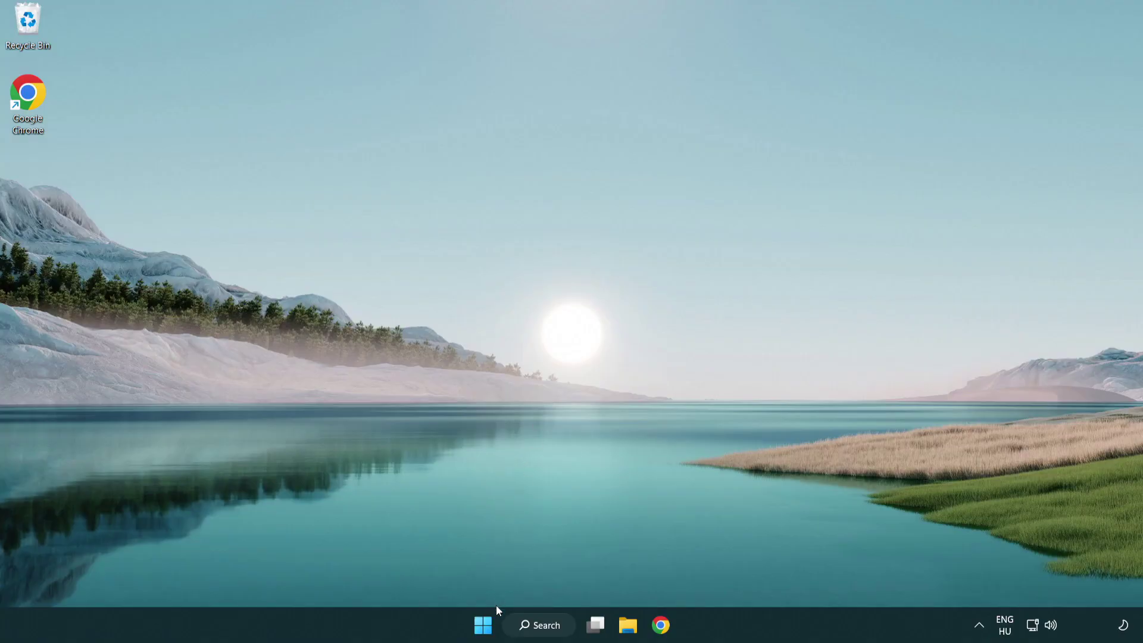
Open Task Manager from the Start menu and show its Startup apps
{"action": "right_click", "coordinate": [484, 630]}
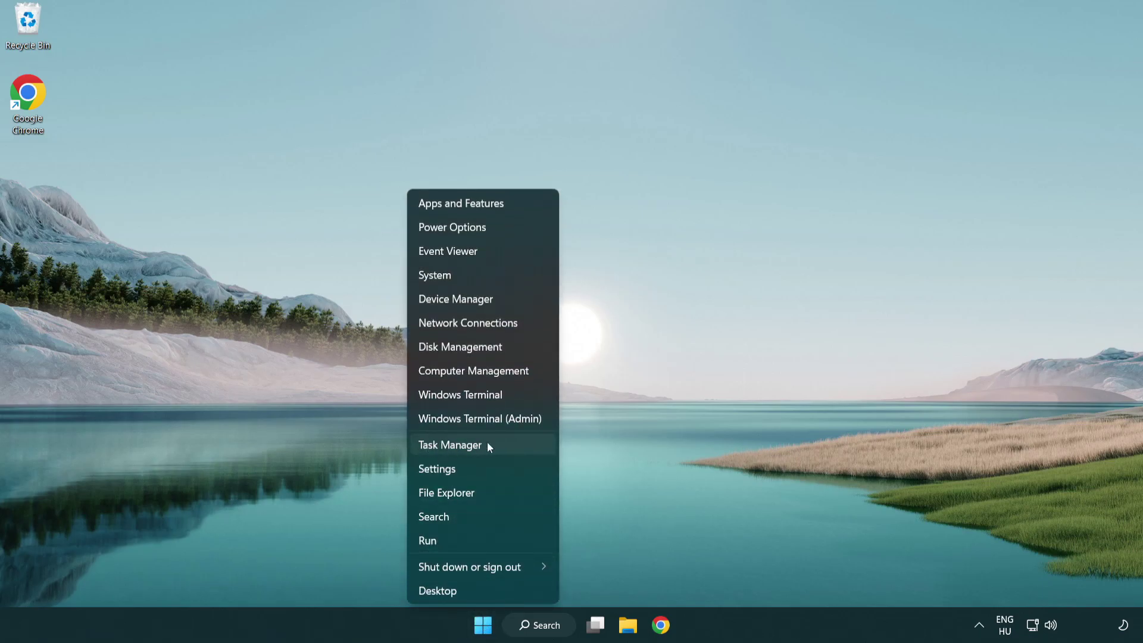
{"action": "left_click", "coordinate": [505, 447]}
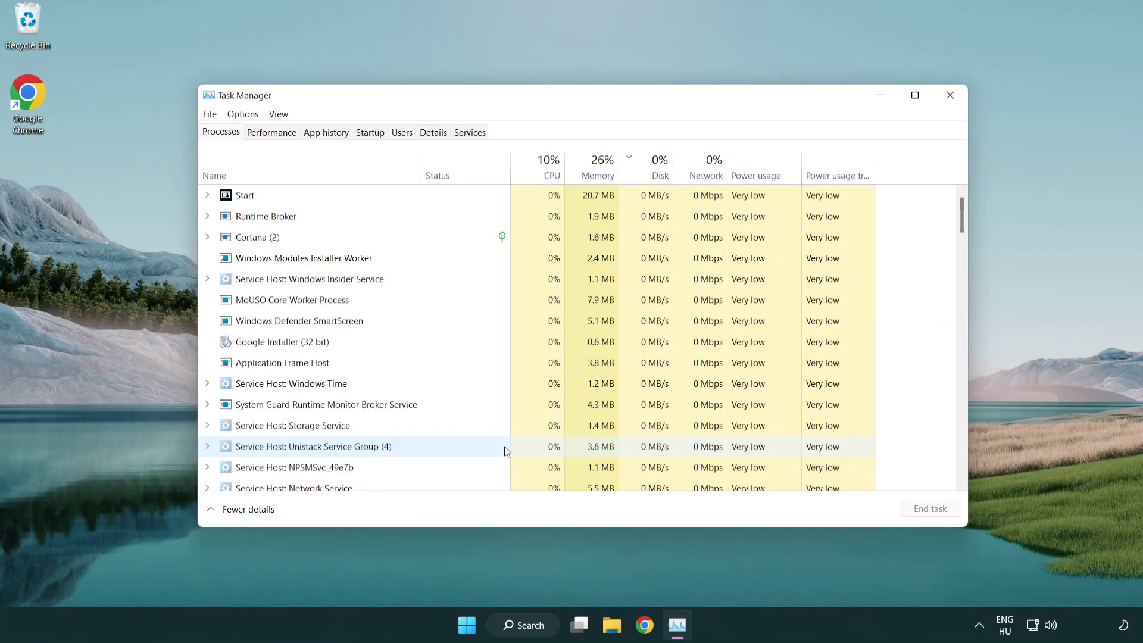
{"action": "left_click", "coordinate": [372, 133]}
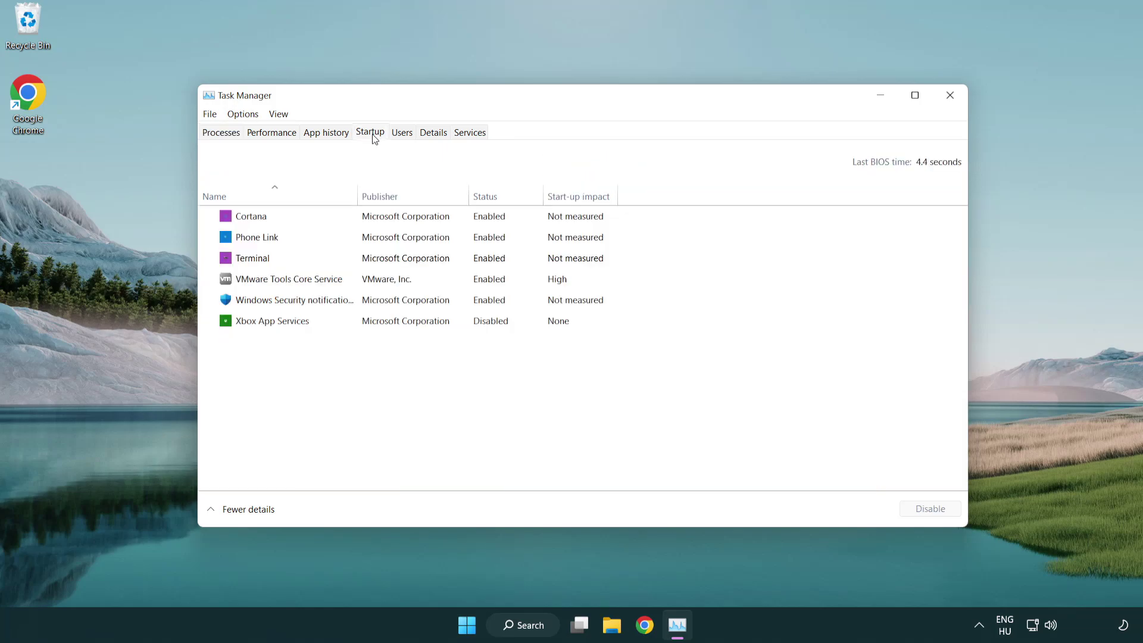
Disable Terminal, Phone Link, Cortana and Windows Security notification at startup
{"action": "left_click", "coordinate": [365, 258]}
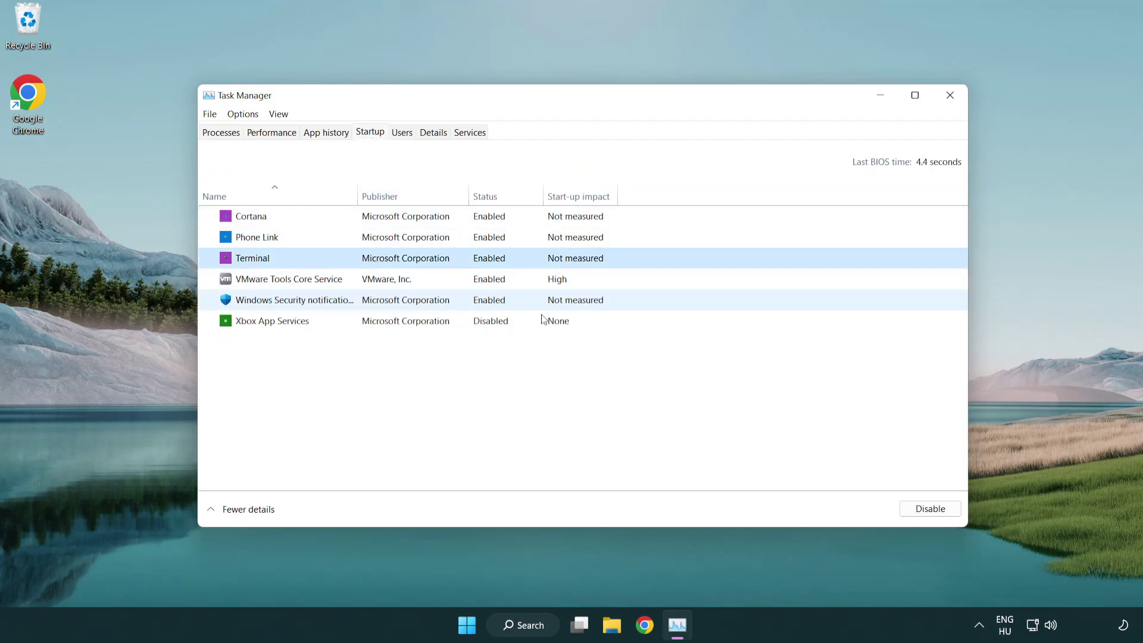
{"action": "left_click", "coordinate": [917, 509]}
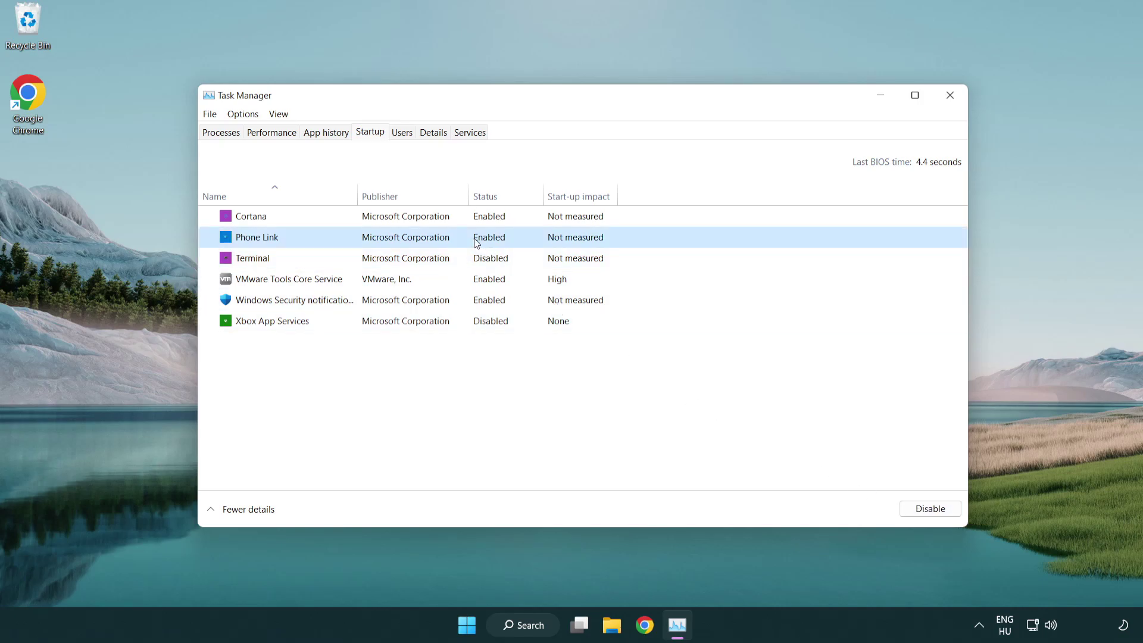
{"action": "left_click", "coordinate": [929, 509]}
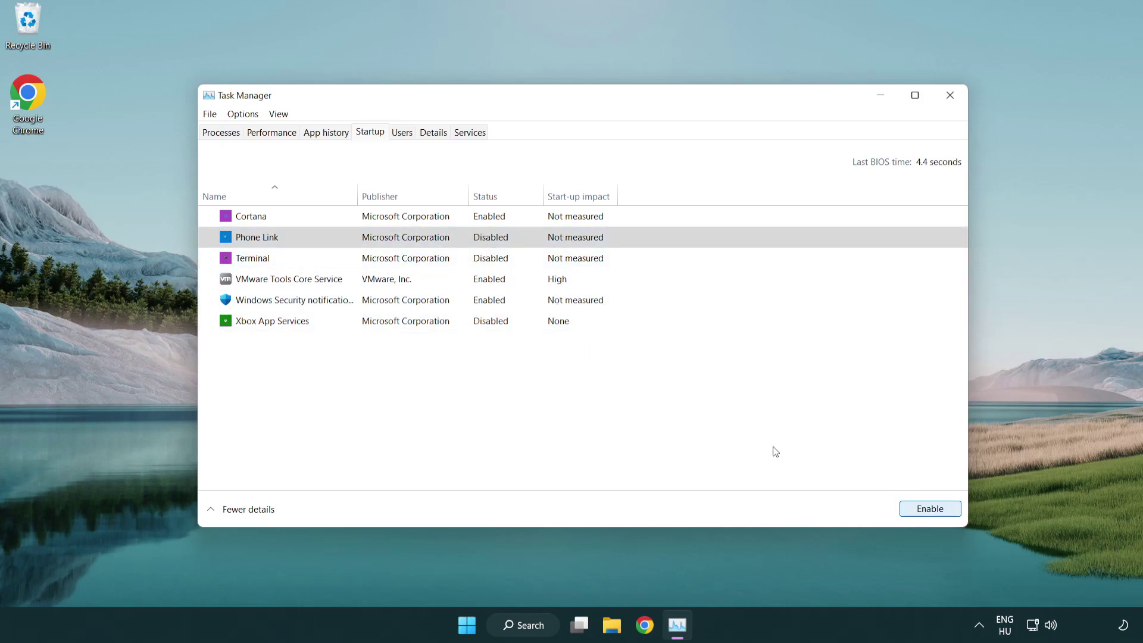
{"action": "left_click", "coordinate": [408, 223]}
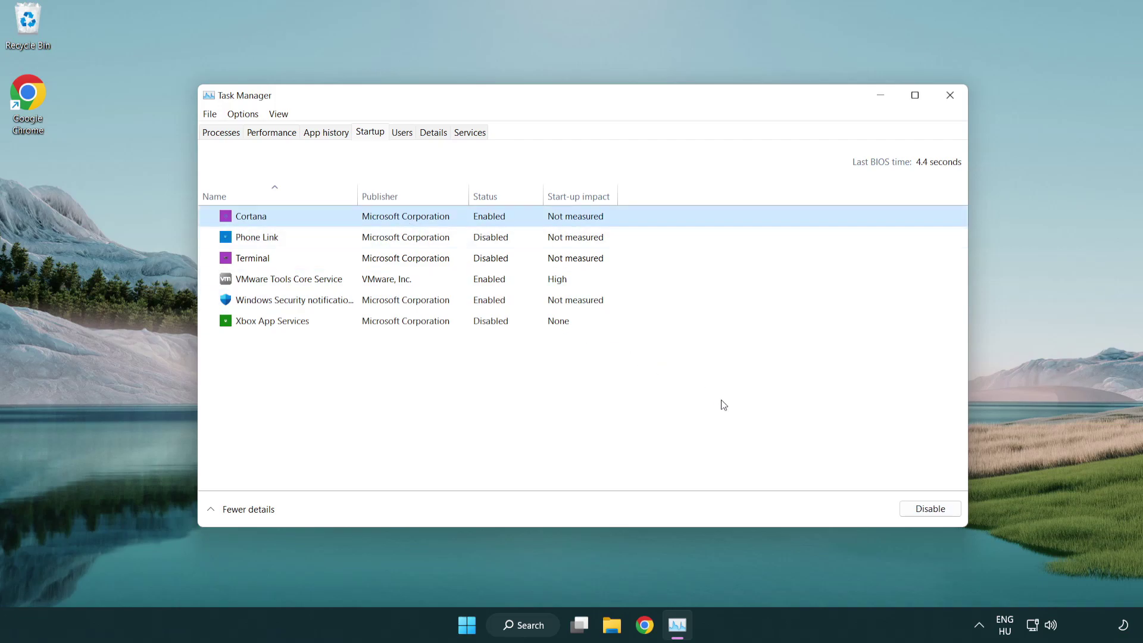
{"action": "left_click", "coordinate": [928, 509]}
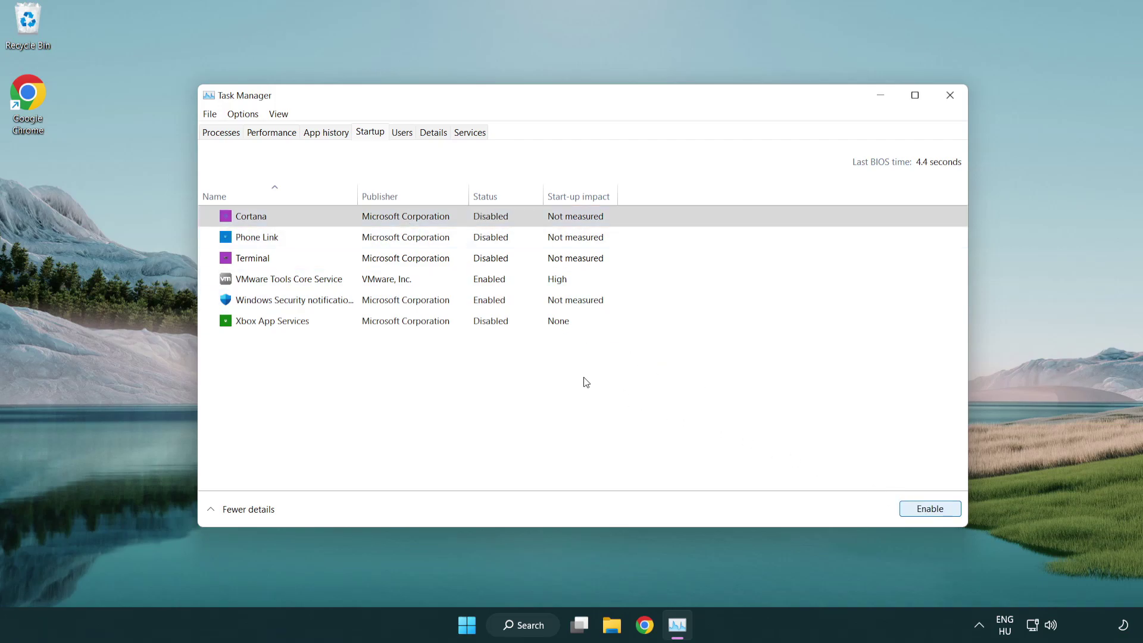
{"action": "left_click", "coordinate": [544, 305]}
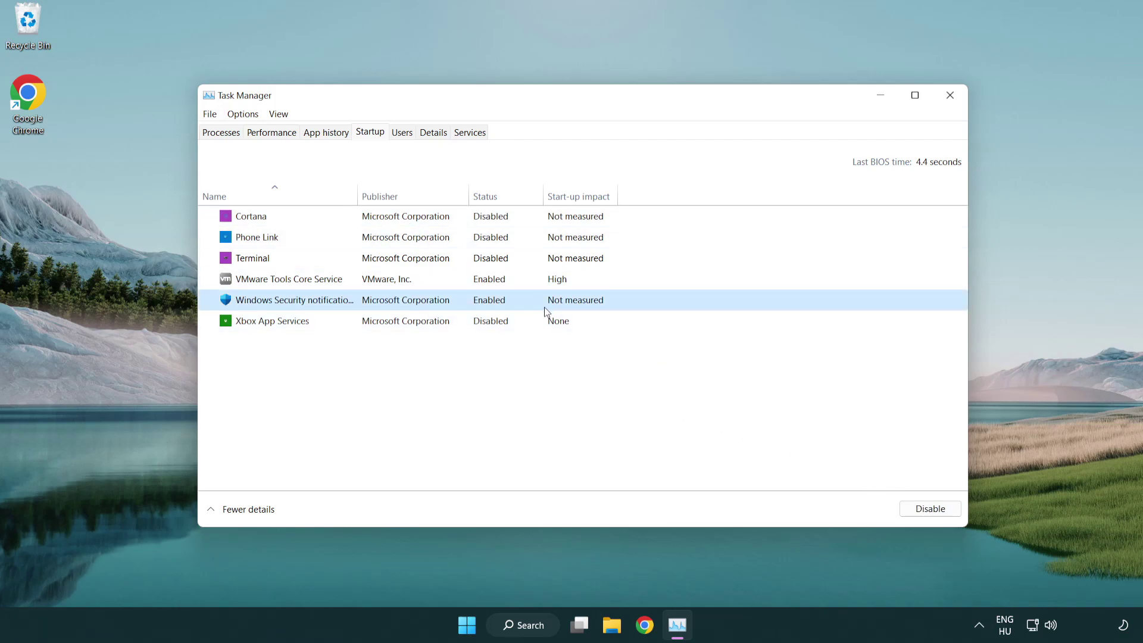
{"action": "left_click", "coordinate": [925, 510]}
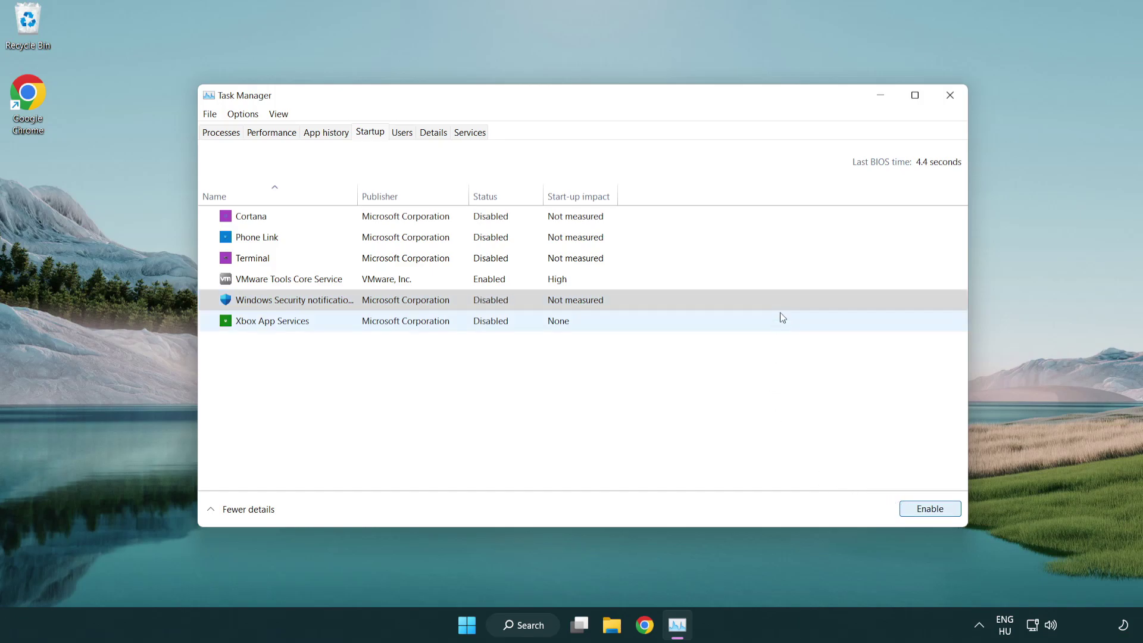
Close Task Manager and bring the DirectX download page back up in Chrome
{"action": "left_click", "coordinate": [953, 102]}
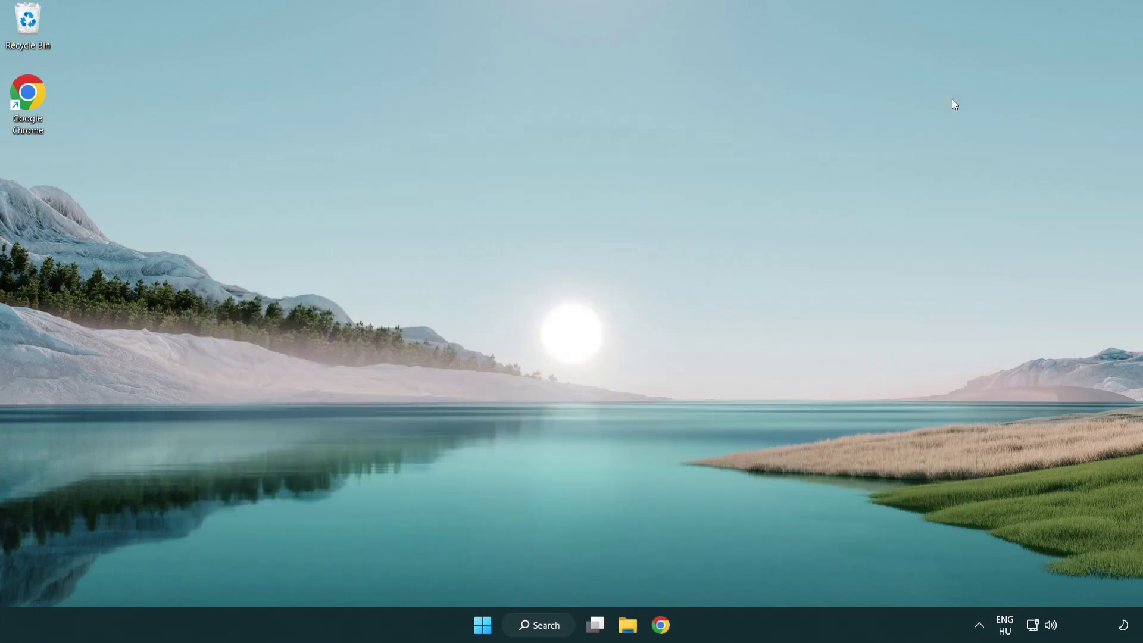
{"action": "left_click", "coordinate": [662, 626]}
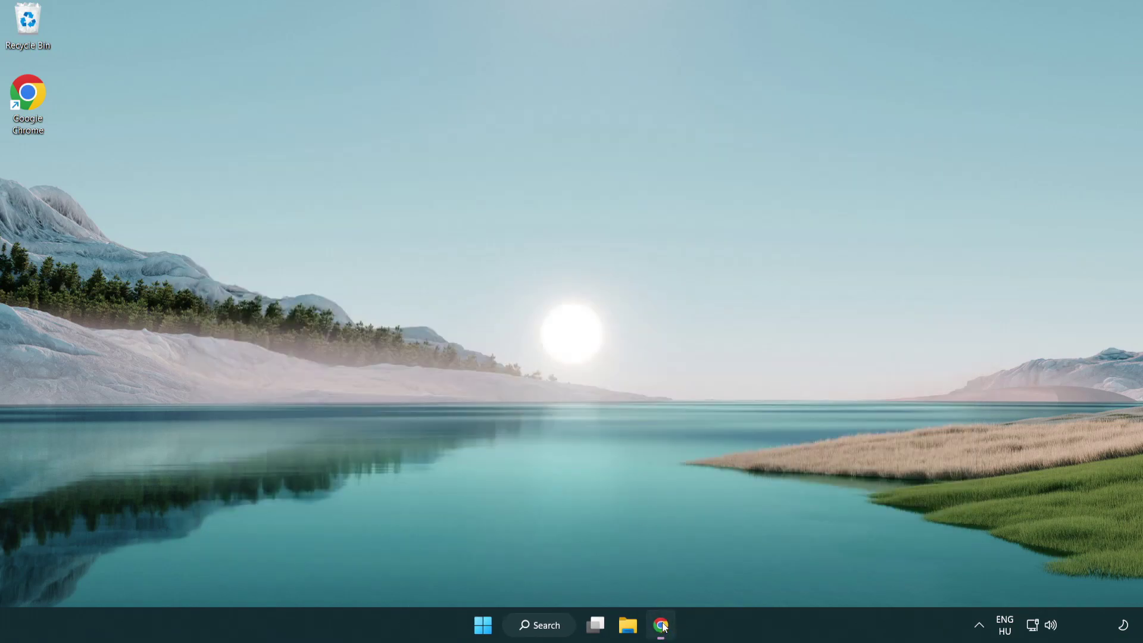
{"action": "scroll", "coordinate": [473, 502], "scroll_direction": "up", "scroll_amount": 2}
{"action": "scroll", "coordinate": [473, 502], "scroll_direction": "up", "scroll_amount": 1}
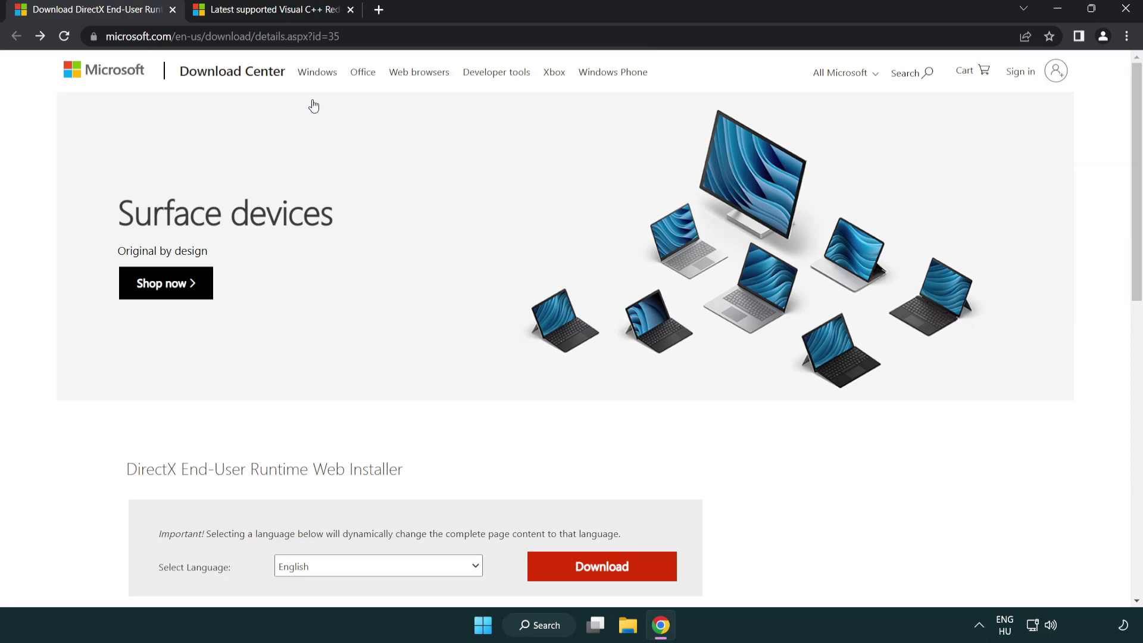
{"action": "left_click", "coordinate": [493, 38]}
{"action": "left_click", "coordinate": [493, 38]}
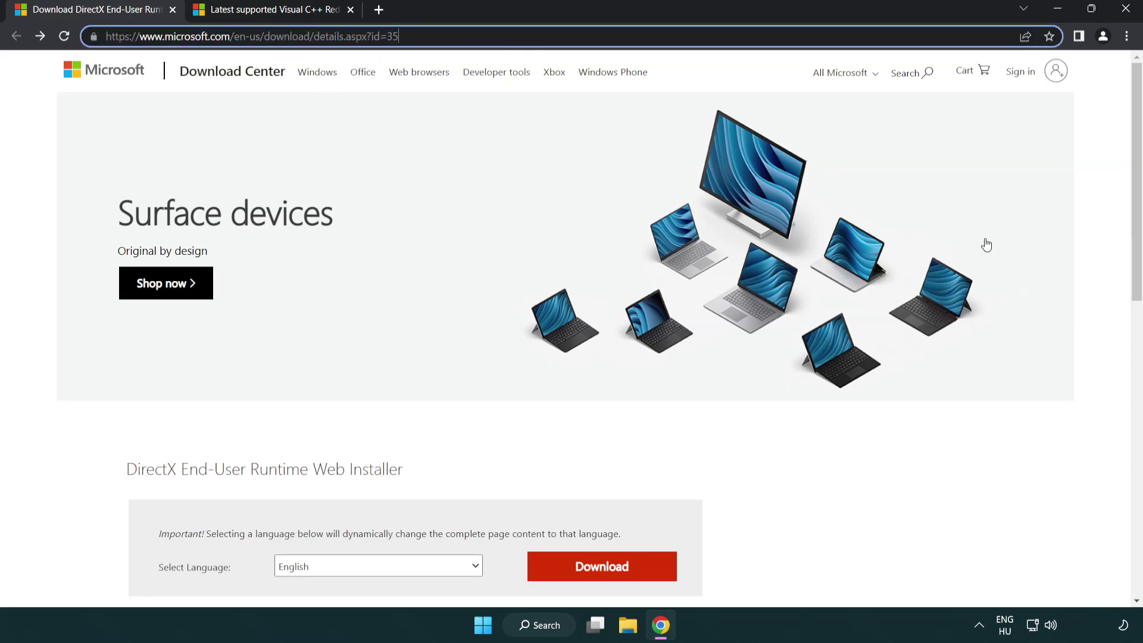
Download dxwebsetup.exe and open it from the downloads bar
{"action": "left_click", "coordinate": [1094, 260]}
{"action": "left_click_drag", "start_coordinate": [1135, 259], "coordinate": [1104, 341]}
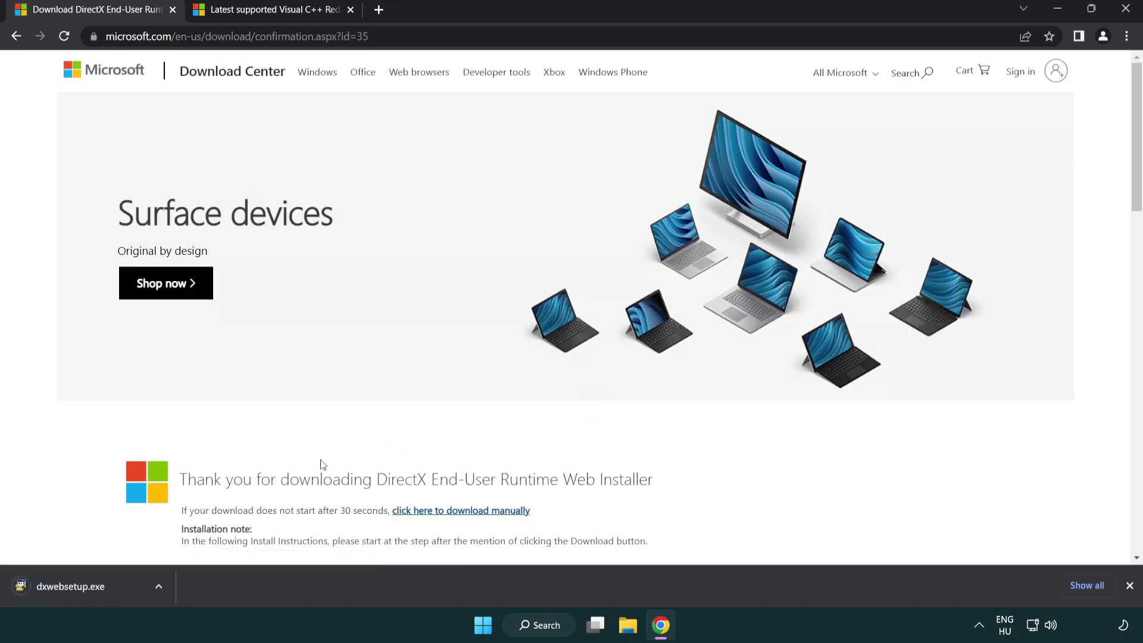
{"action": "left_click", "coordinate": [74, 588]}
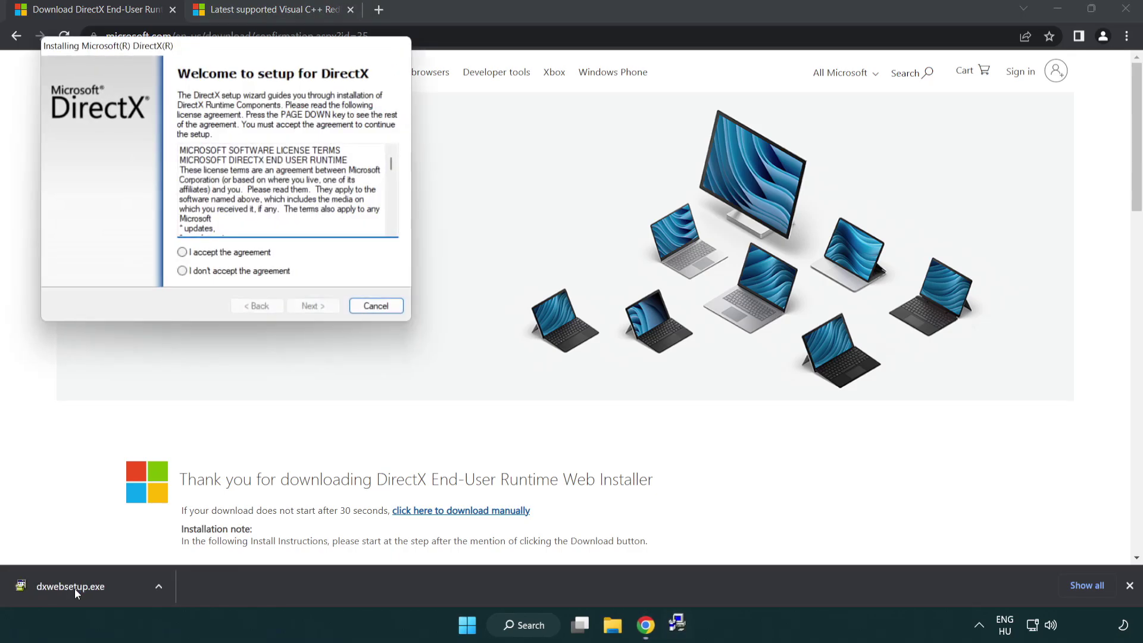
Accept the DirectX license, skip the Bing Bar offer, and finish setup since a newer version exists
{"action": "left_click_drag", "start_coordinate": [172, 53], "coordinate": [504, 180]}
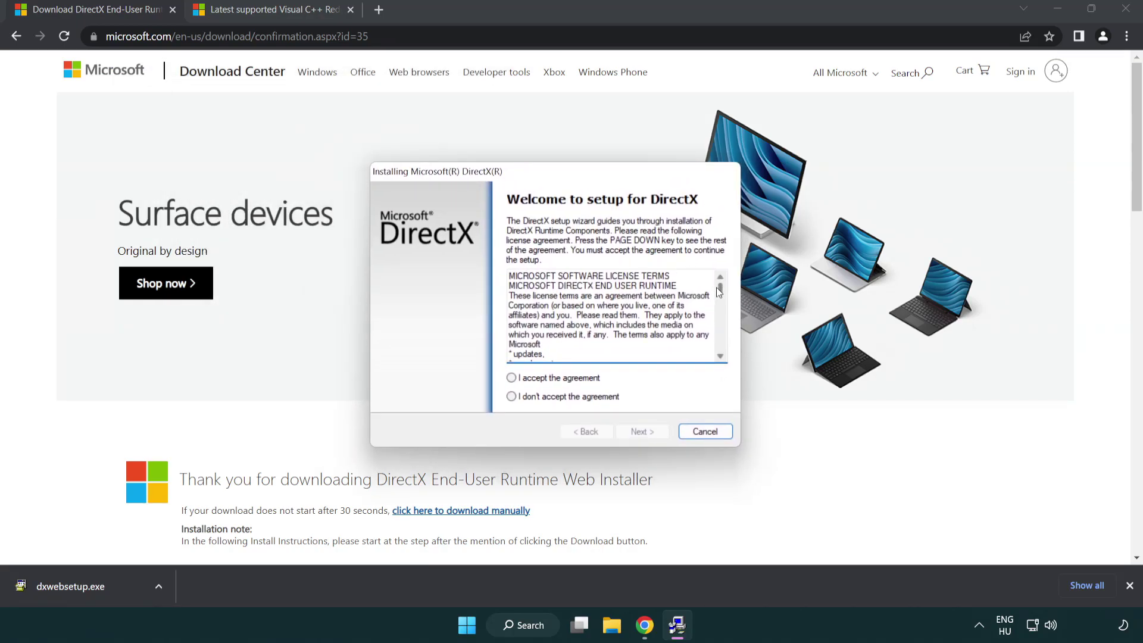
{"action": "left_click_drag", "start_coordinate": [721, 296], "coordinate": [721, 348]}
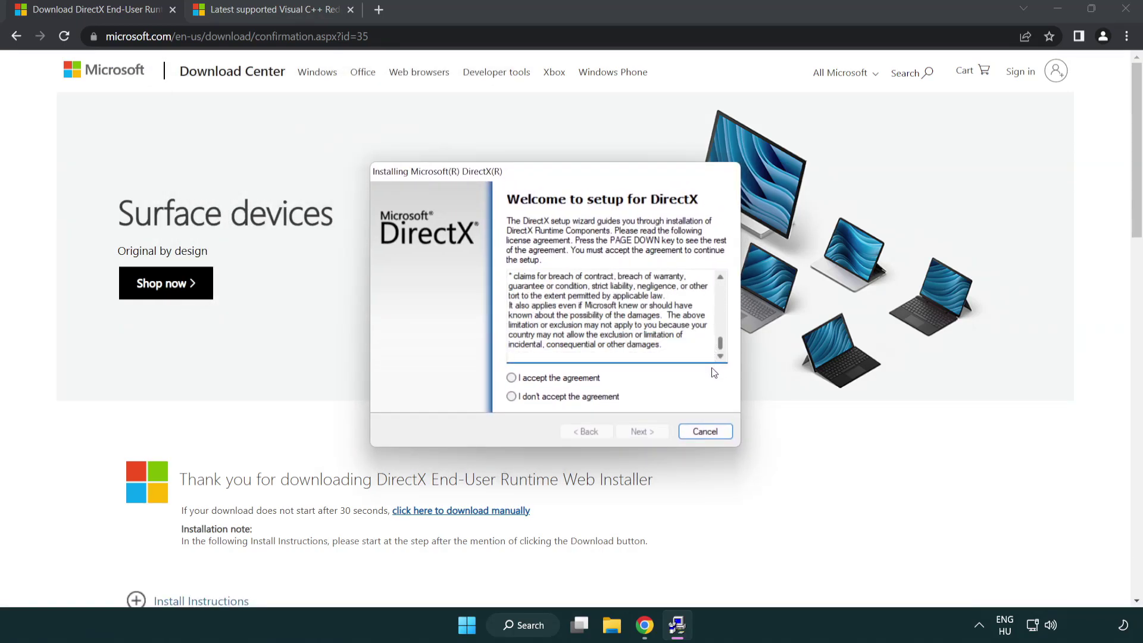
{"action": "left_click", "coordinate": [511, 378]}
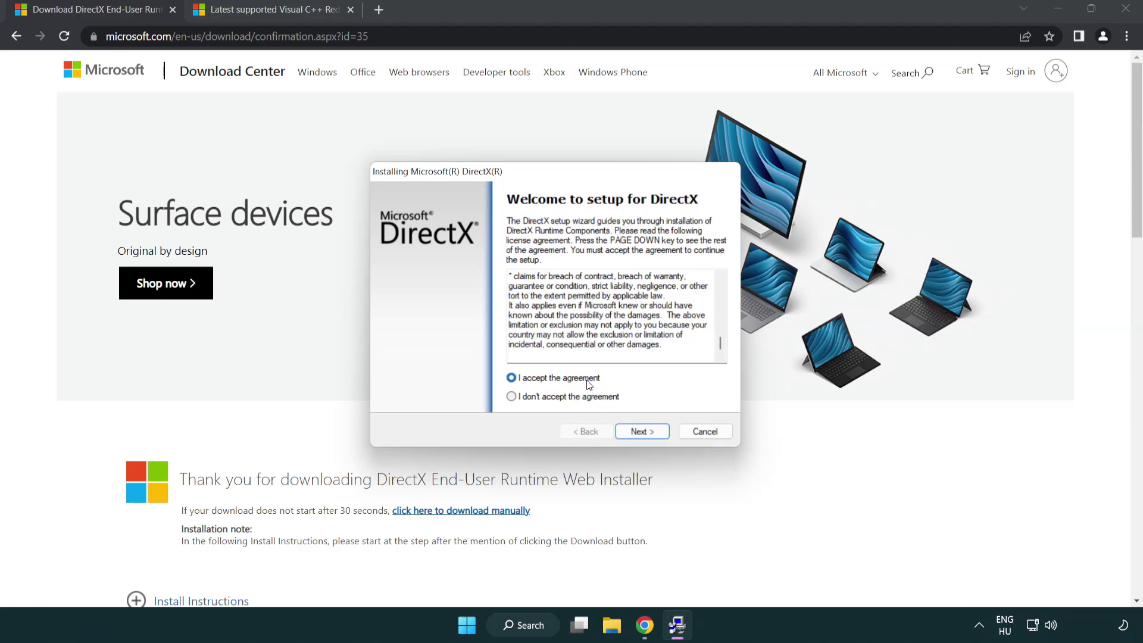
{"action": "left_click", "coordinate": [644, 433]}
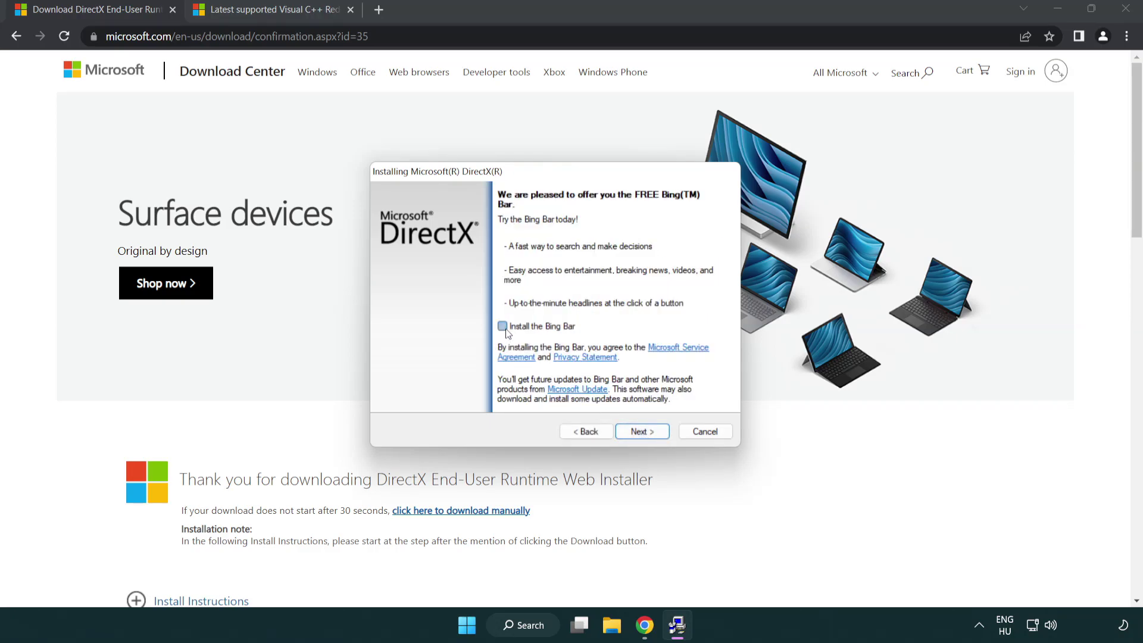
{"action": "left_click", "coordinate": [649, 434]}
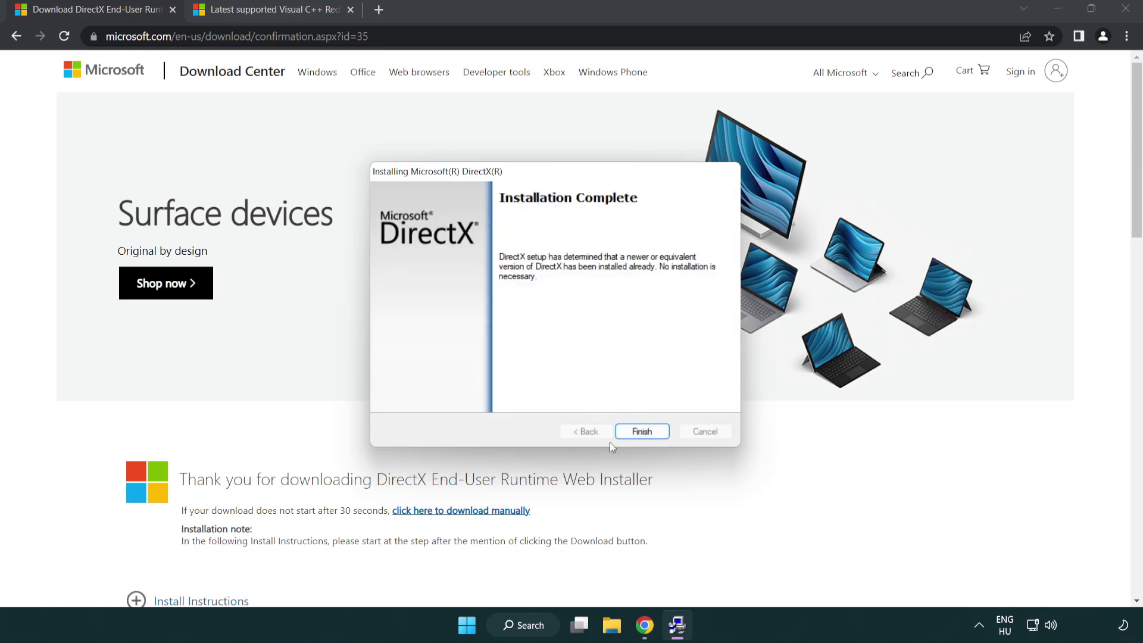
{"action": "left_click", "coordinate": [647, 435]}
{"action": "left_click", "coordinate": [641, 428]}
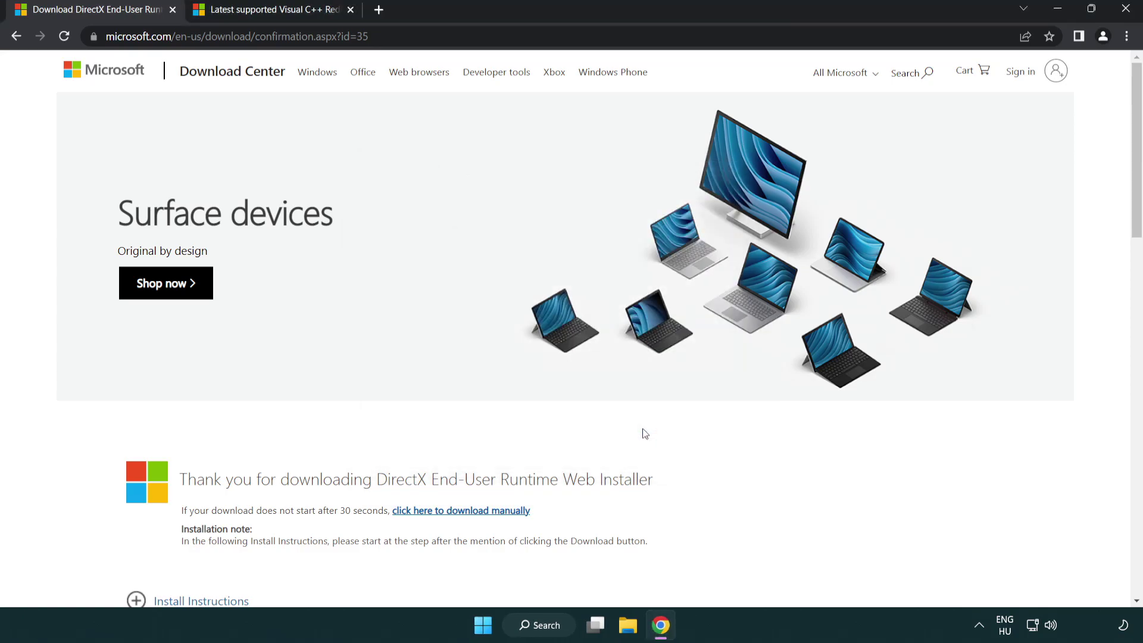
Close the DirectX tab and return to the Visual C++ redistributable download page
{"action": "left_click", "coordinate": [173, 10]}
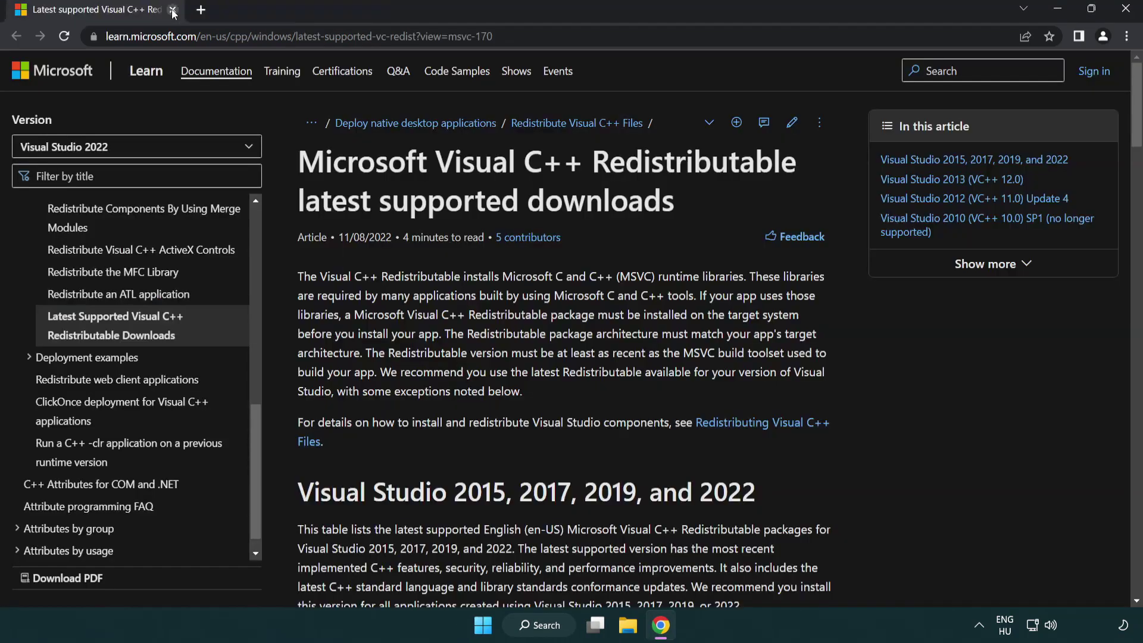
{"action": "left_click", "coordinate": [502, 40]}
{"action": "left_click", "coordinate": [501, 41]}
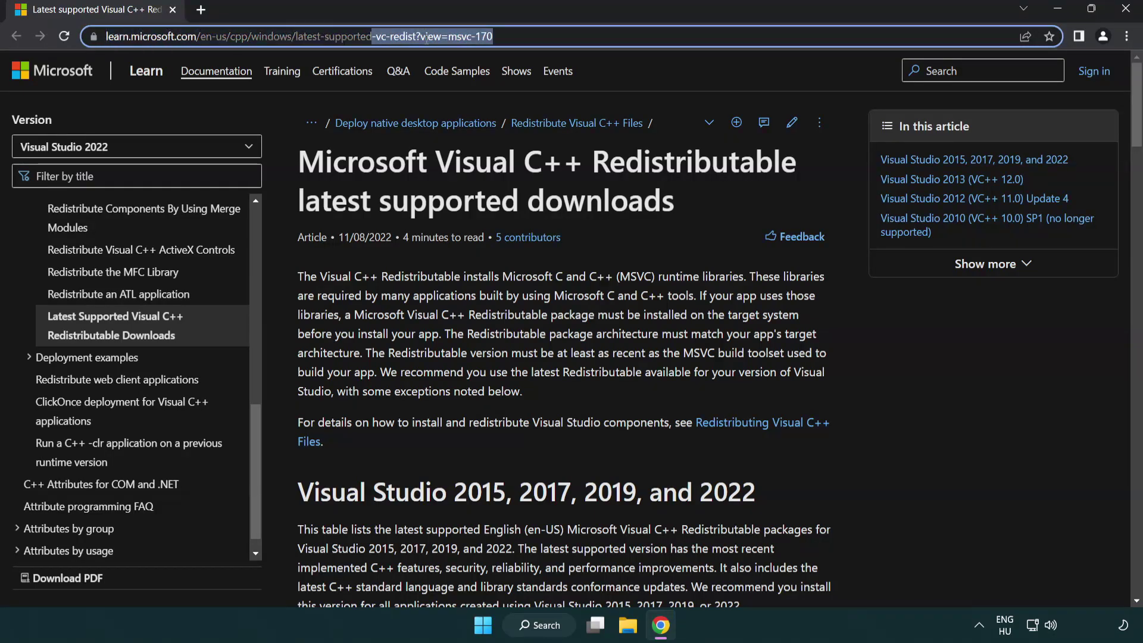
{"action": "left_click", "coordinate": [588, 196]}
Download the ARM64, X86 and X64 redistributables and run VC_redist.arm64.exe
{"action": "scroll", "coordinate": [588, 196], "scroll_direction": "down", "scroll_amount": 5}
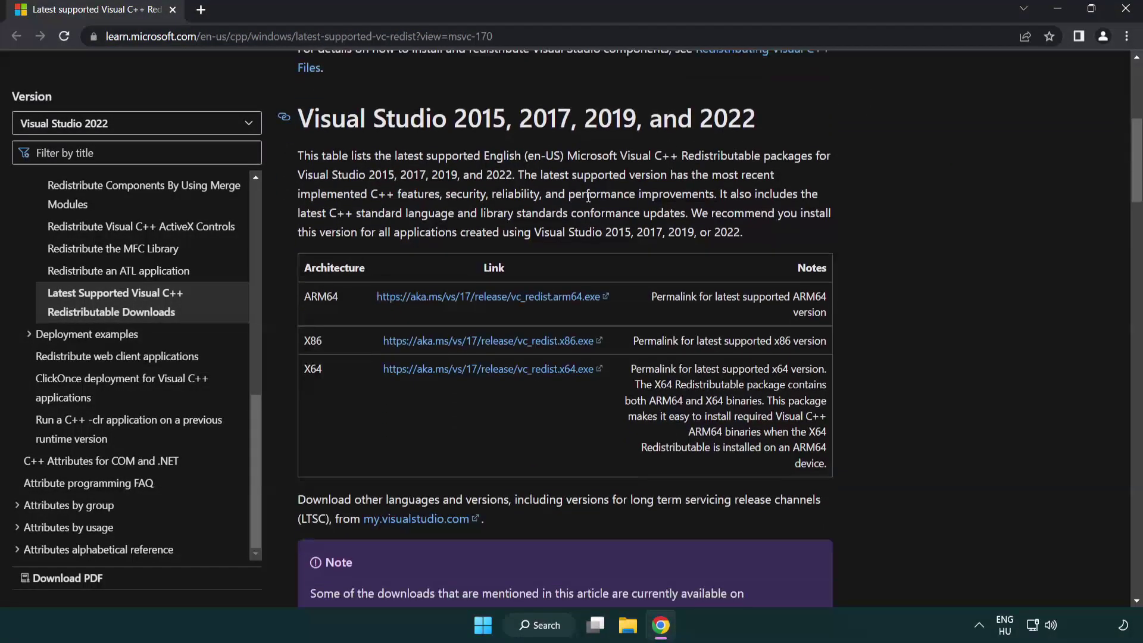
{"action": "left_click", "coordinate": [468, 296]}
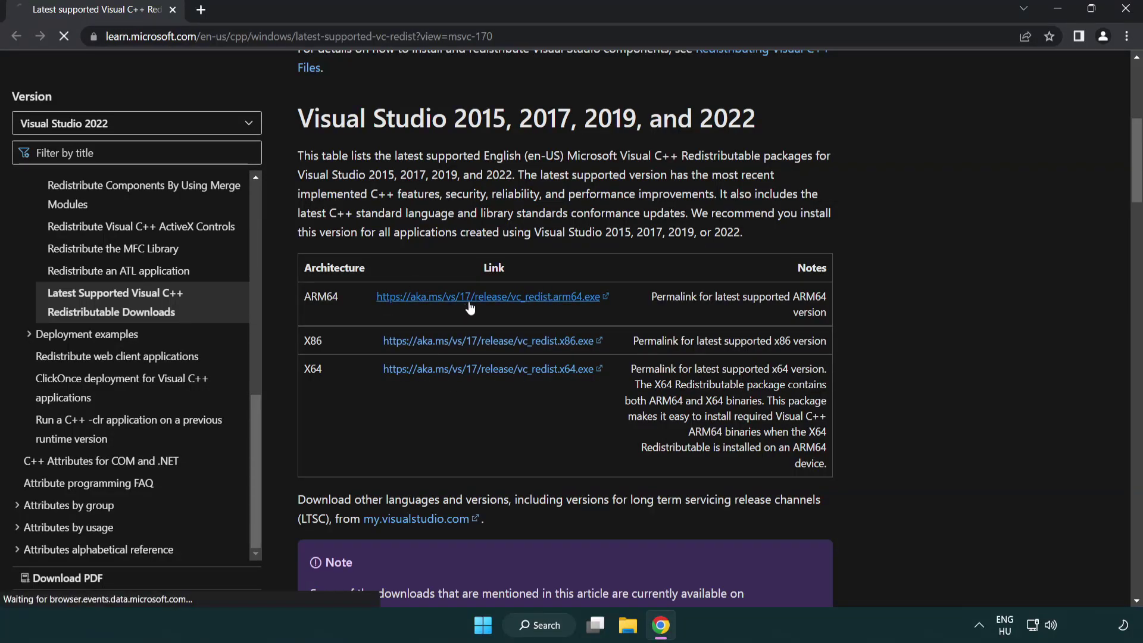
{"action": "left_click", "coordinate": [479, 370]}
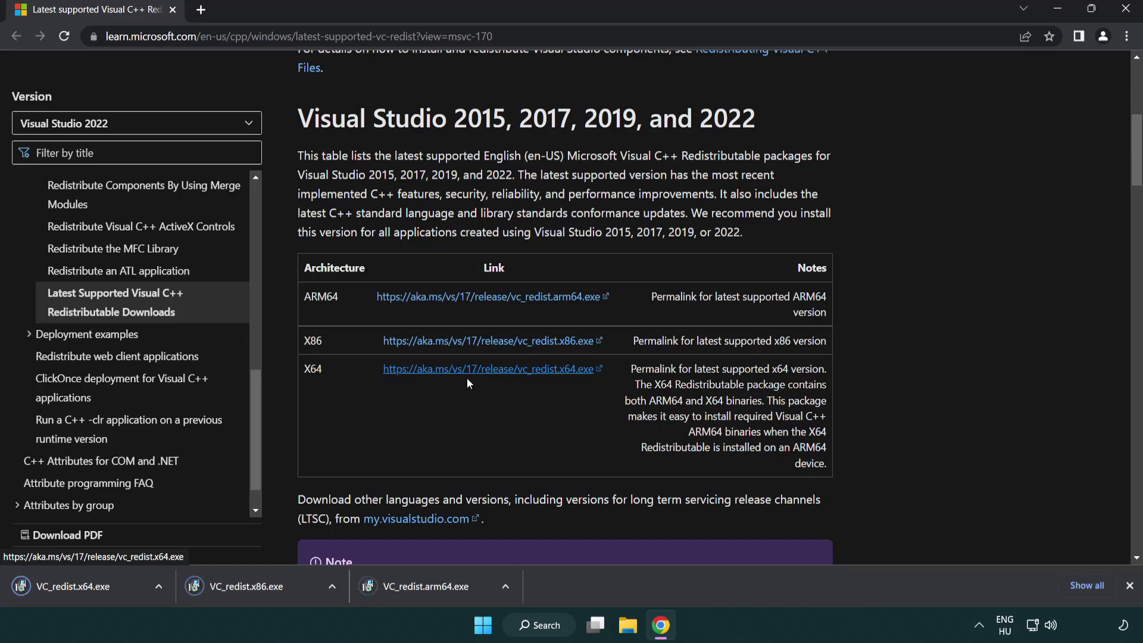
{"action": "left_click", "coordinate": [437, 595]}
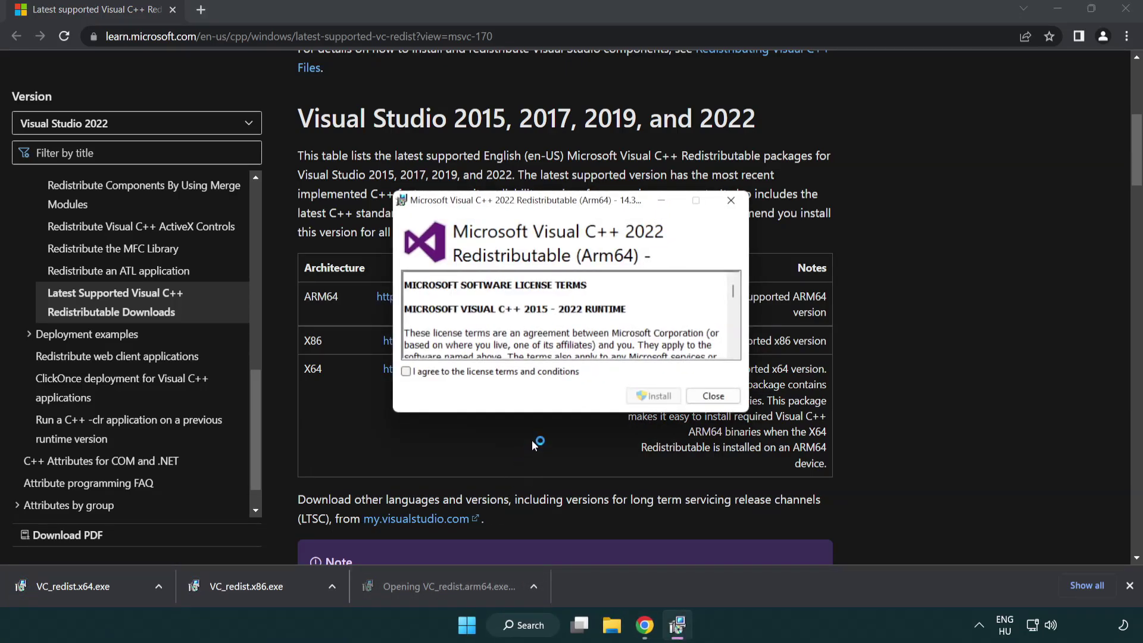
Accept the license and try installing the ARM64 redistributable, dismissing it after it fails
{"action": "left_click_drag", "start_coordinate": [733, 285], "coordinate": [745, 350]}
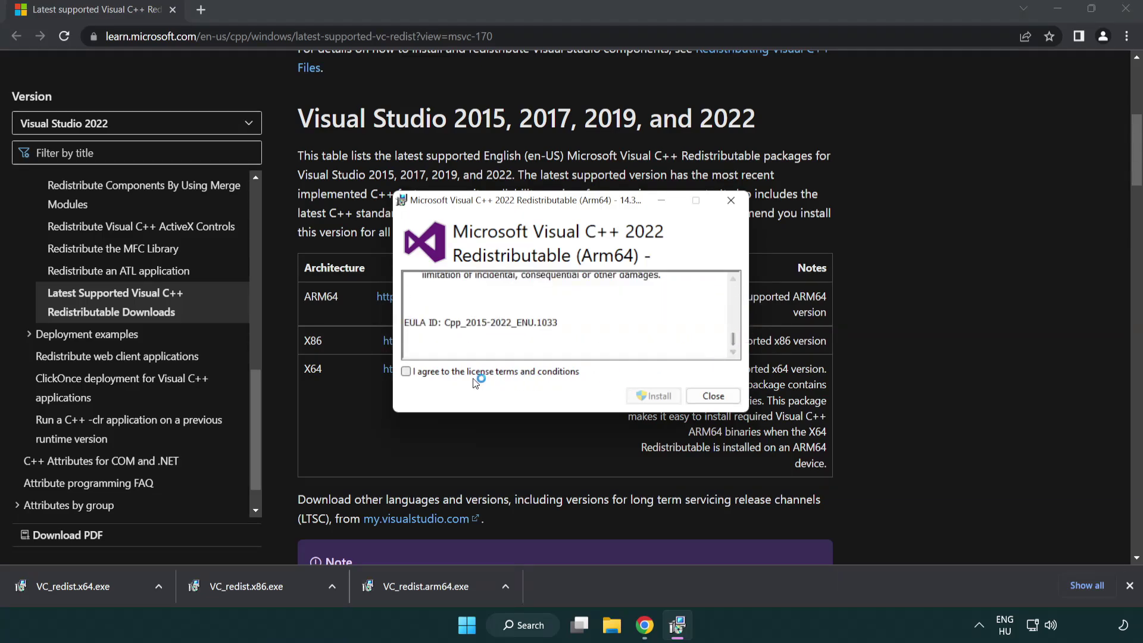
{"action": "left_click", "coordinate": [409, 372]}
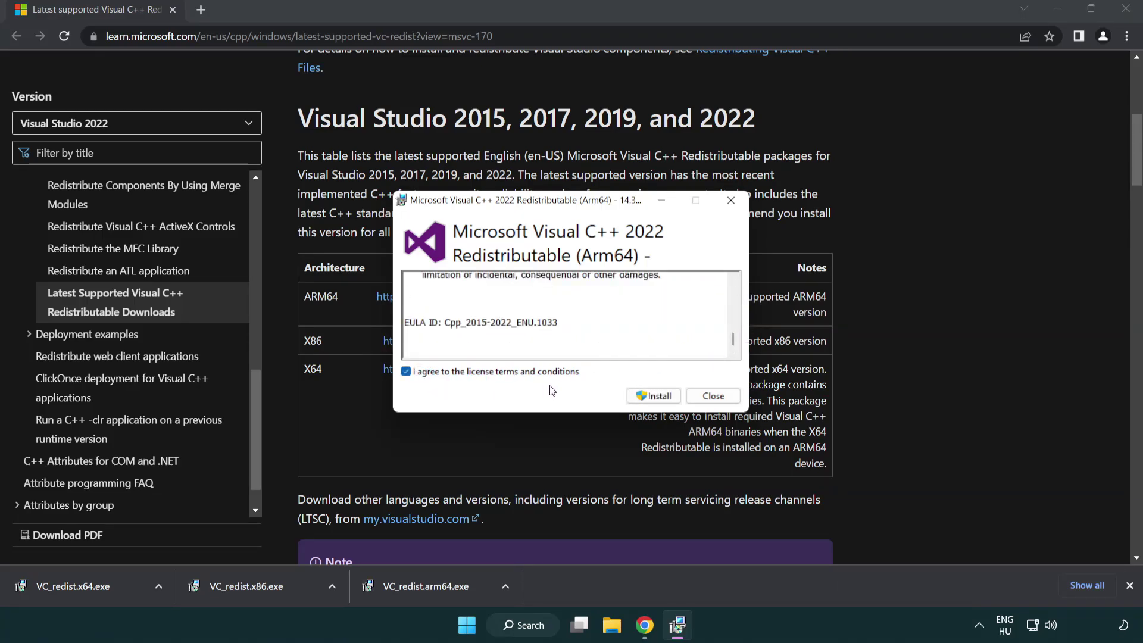
{"action": "left_click", "coordinate": [637, 395]}
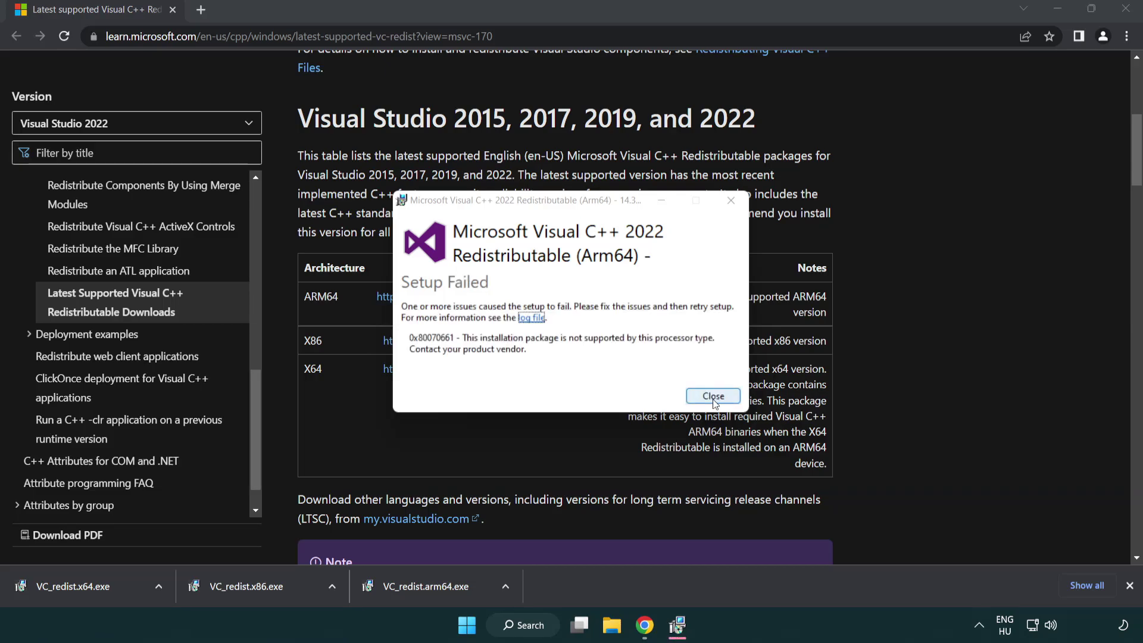
{"action": "left_click", "coordinate": [713, 396]}
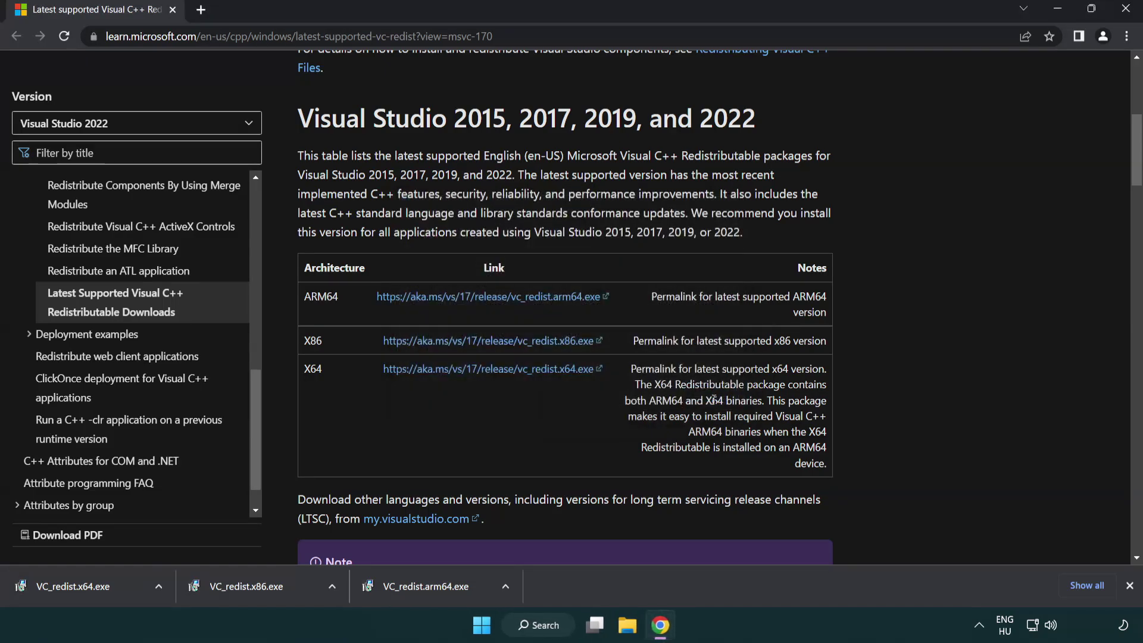
Install the x86 and x64 Visual C++ 2015-2022 redistributables, closing each without restarting
{"action": "left_click", "coordinate": [255, 593]}
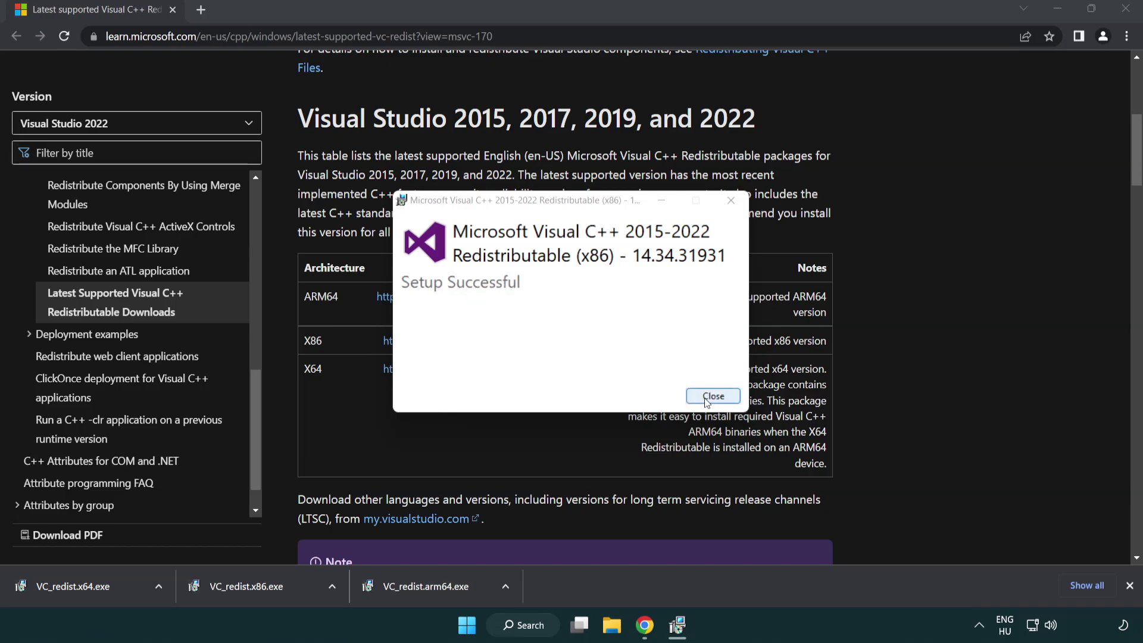
{"action": "left_click", "coordinate": [713, 396]}
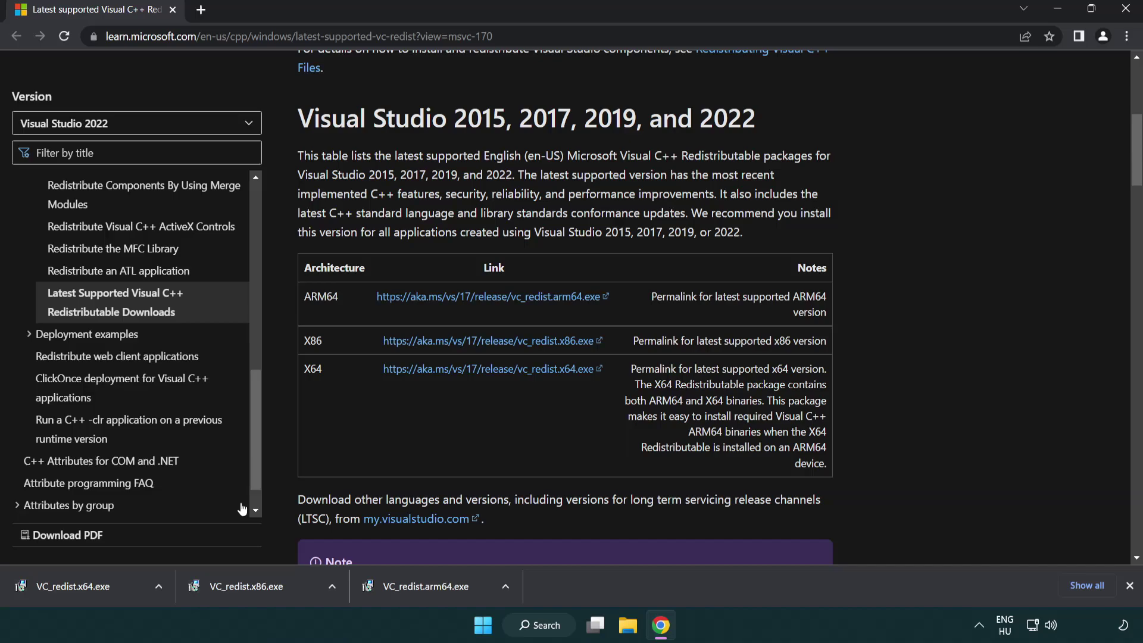
{"action": "left_click", "coordinate": [86, 584]}
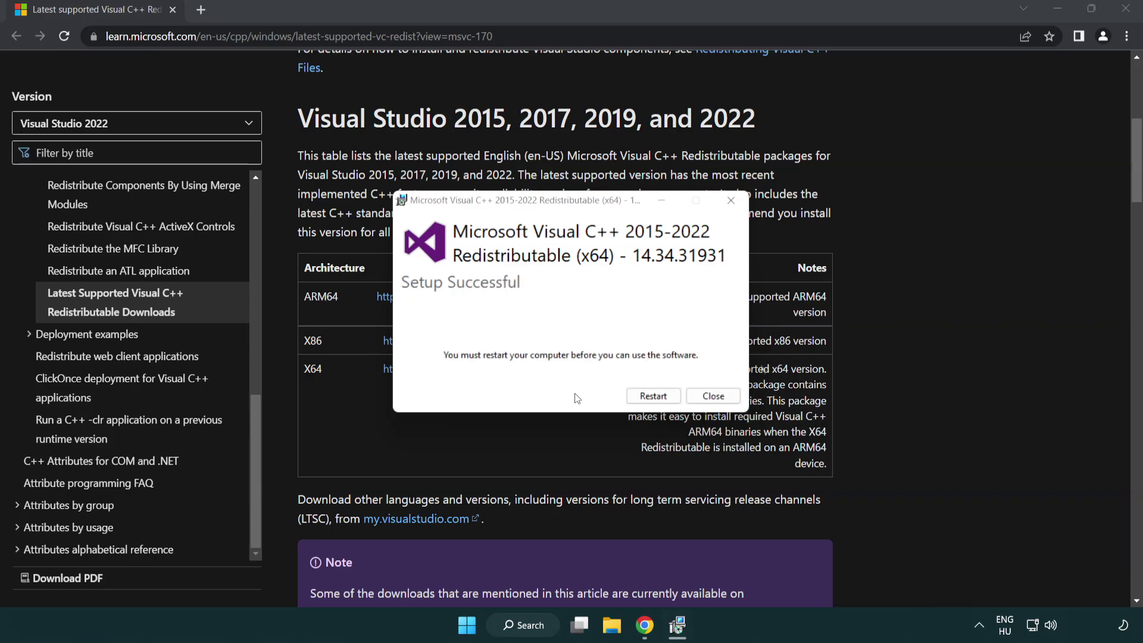
{"action": "left_click", "coordinate": [713, 395]}
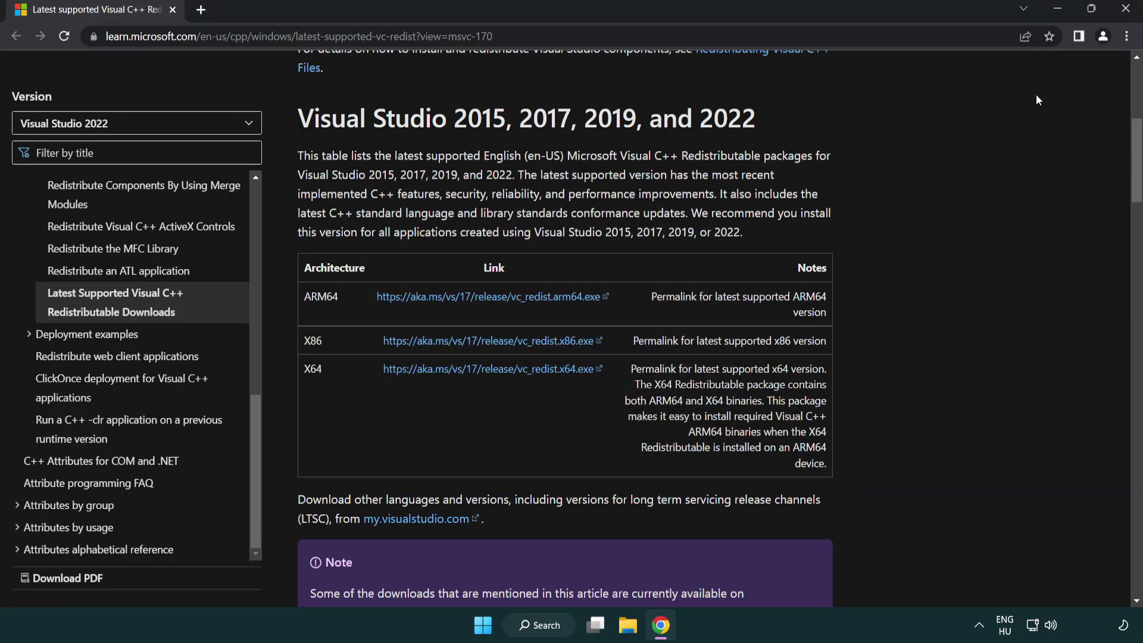
Close Chrome and search for cmd to bring up Command Prompt's launch options
{"action": "left_click", "coordinate": [1127, 11]}
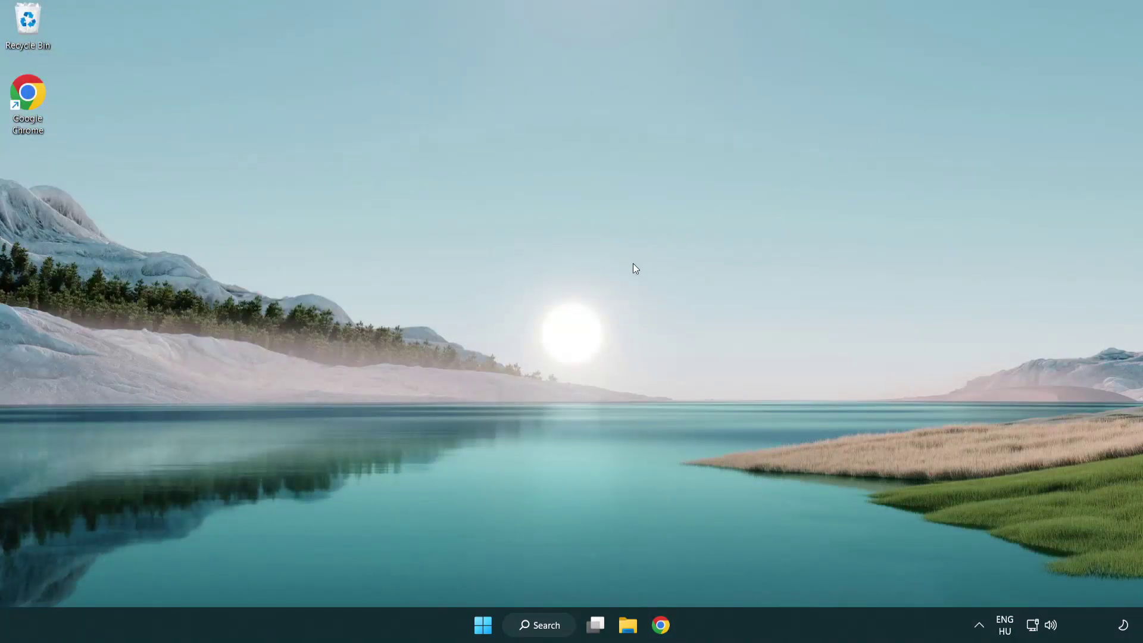
{"action": "left_click", "coordinate": [533, 628]}
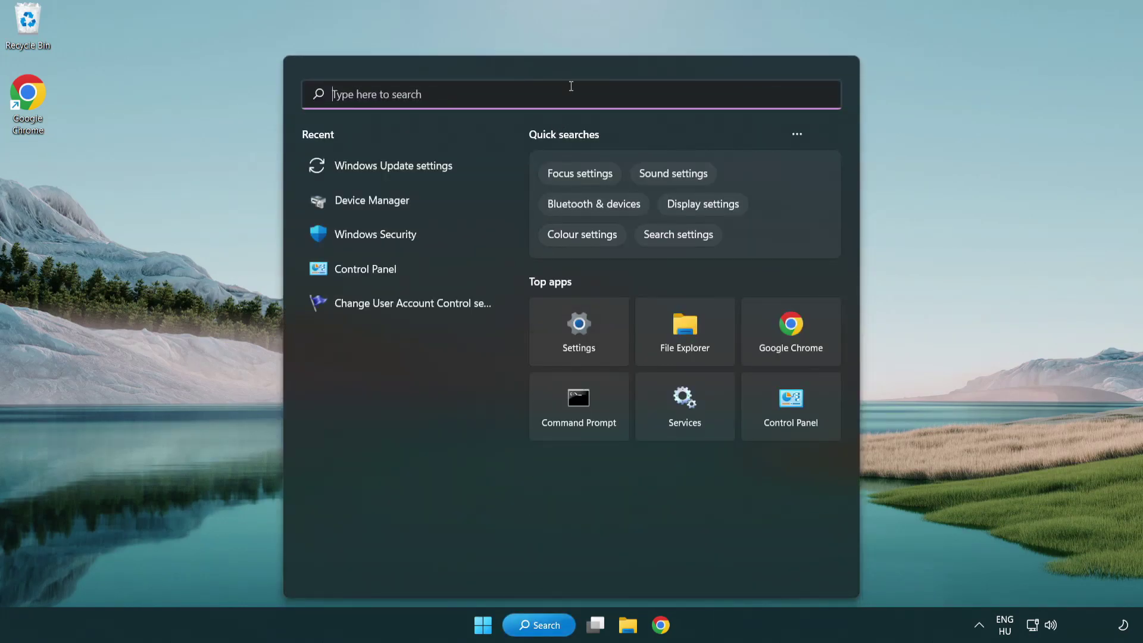
{"action": "type", "text": "cmd"}
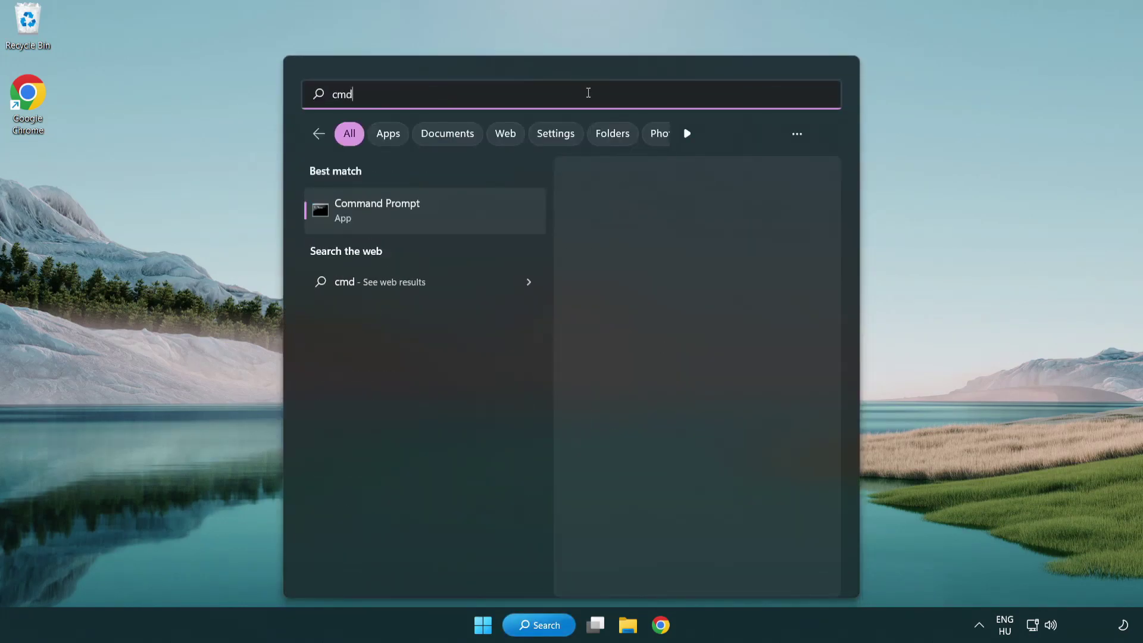
{"action": "right_click", "coordinate": [439, 216]}
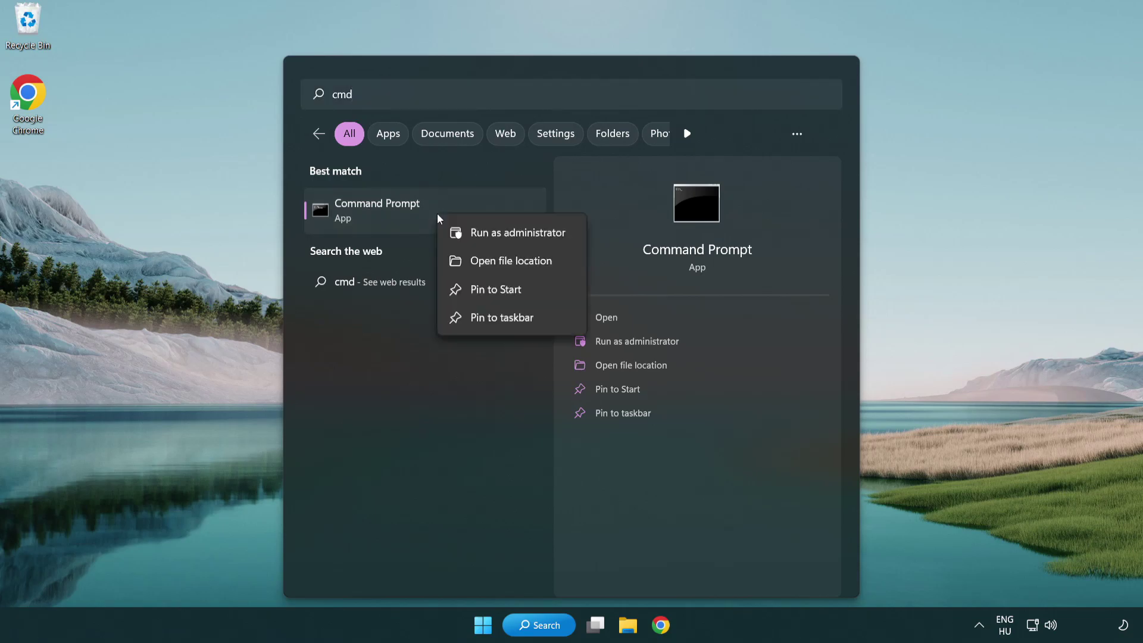
Run sfc /scannow in an administrator Command Prompt until verification reaches 100%
{"action": "left_click", "coordinate": [515, 237]}
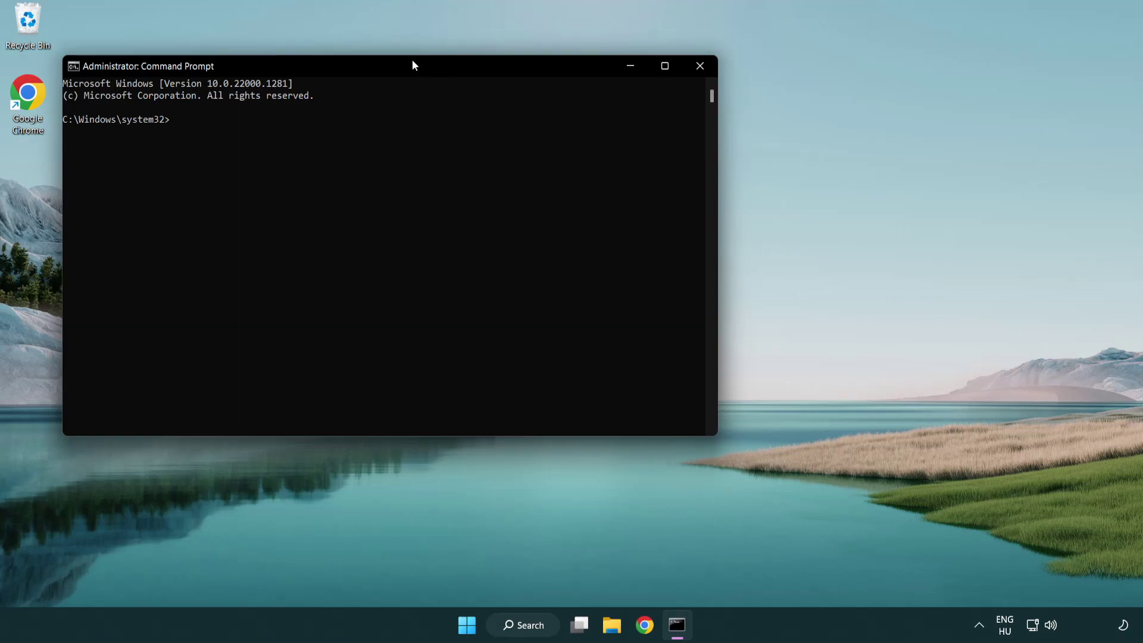
{"action": "left_click_drag", "start_coordinate": [413, 61], "coordinate": [575, 117]}
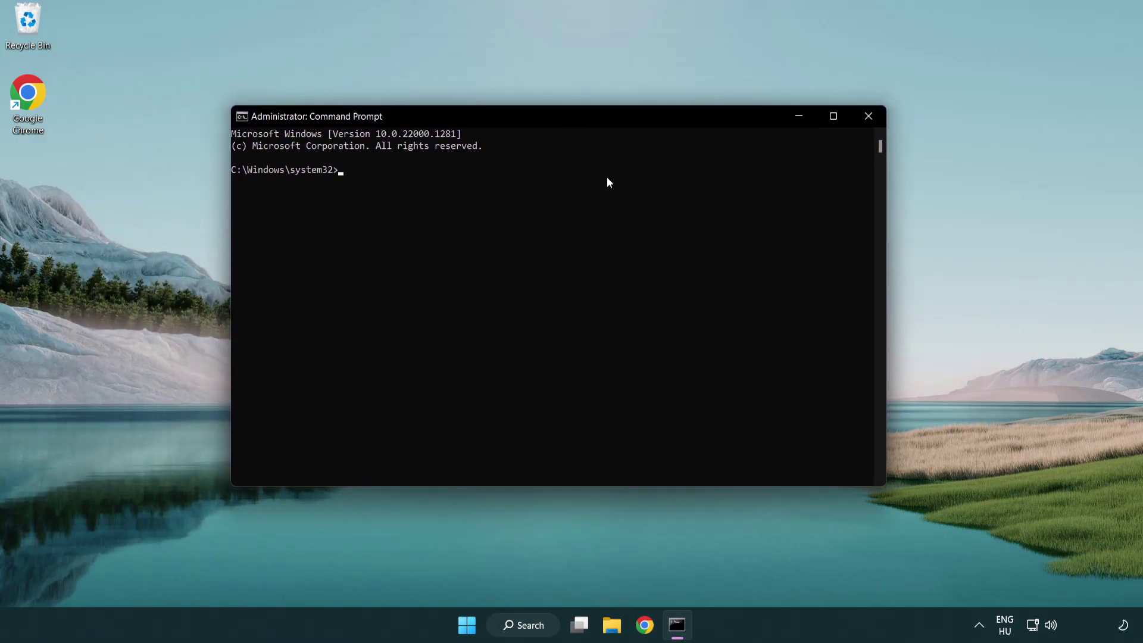
{"action": "type", "text": "sfc /sca"}
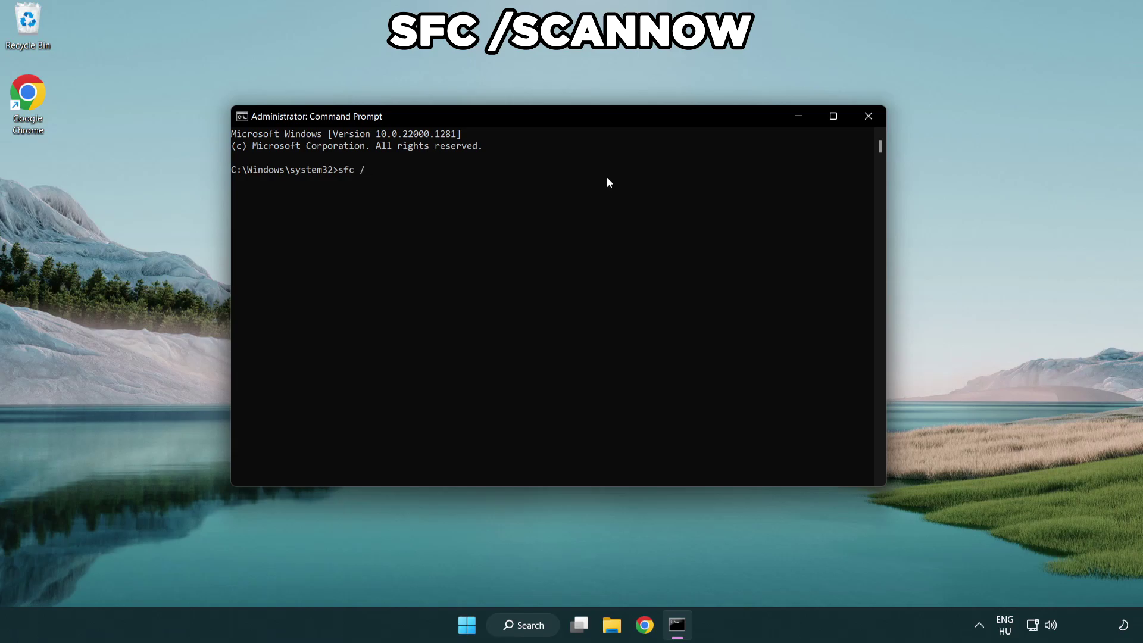
{"action": "type", "text": "nnow"}
{"action": "key", "text": "Return"}
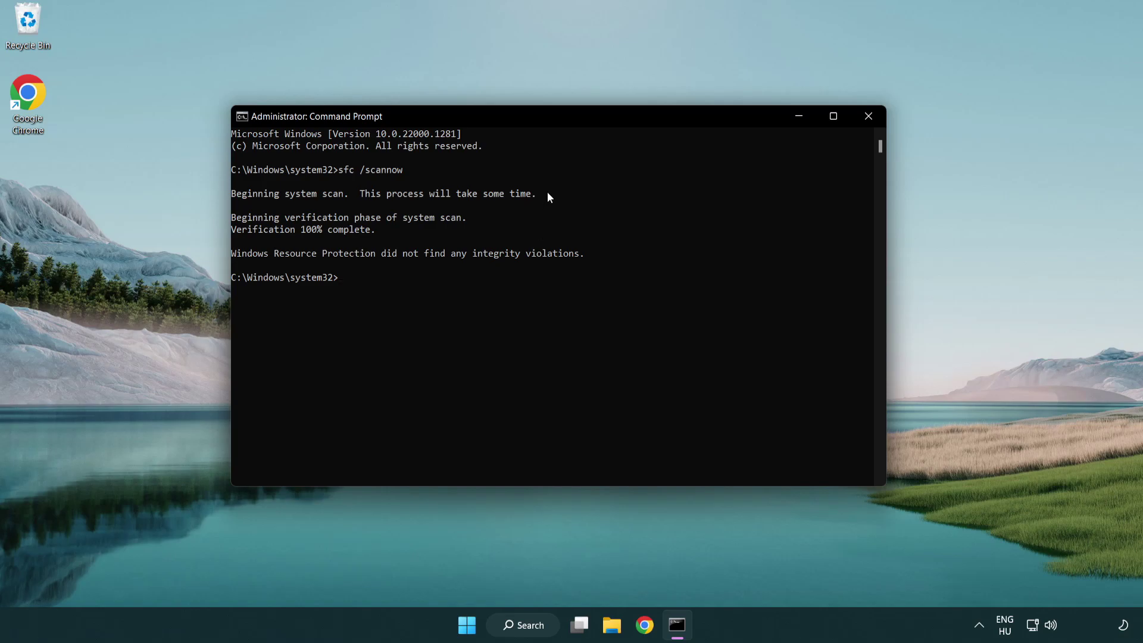
Close the Command Prompt window and check the Start menu power options
{"action": "left_click", "coordinate": [872, 120]}
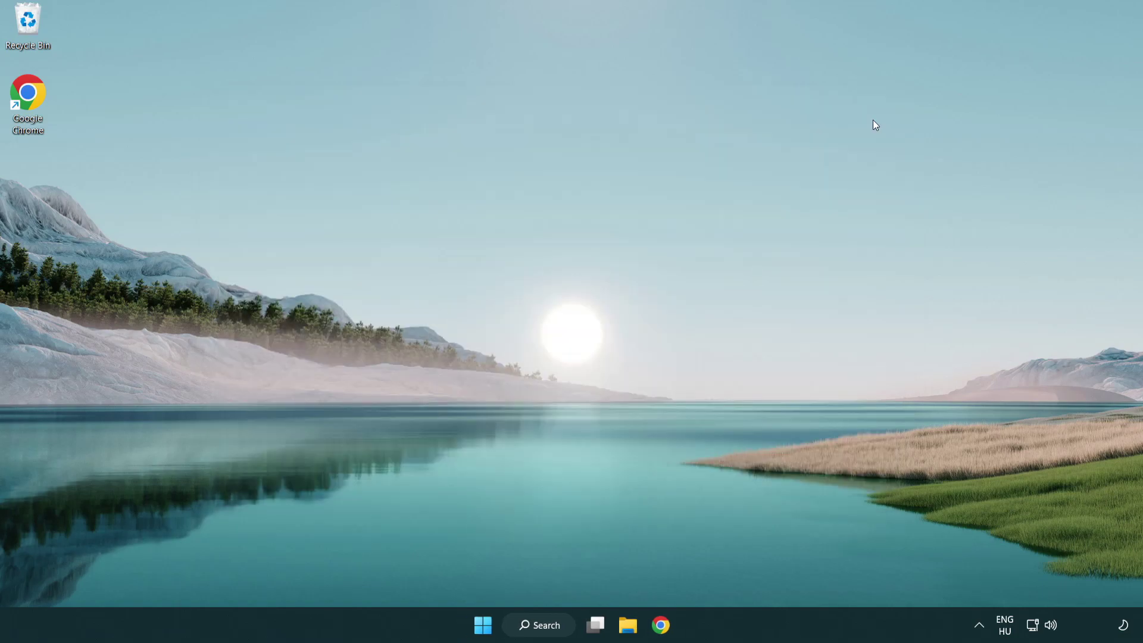
{"action": "key", "text": "super"}
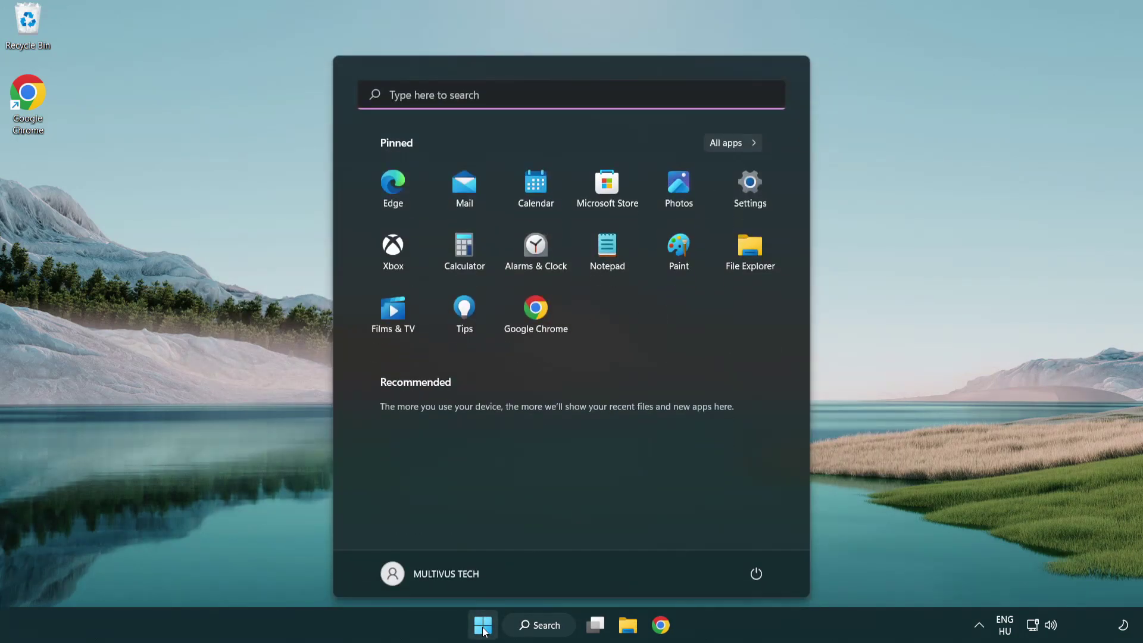
{"action": "left_click", "coordinate": [758, 571]}
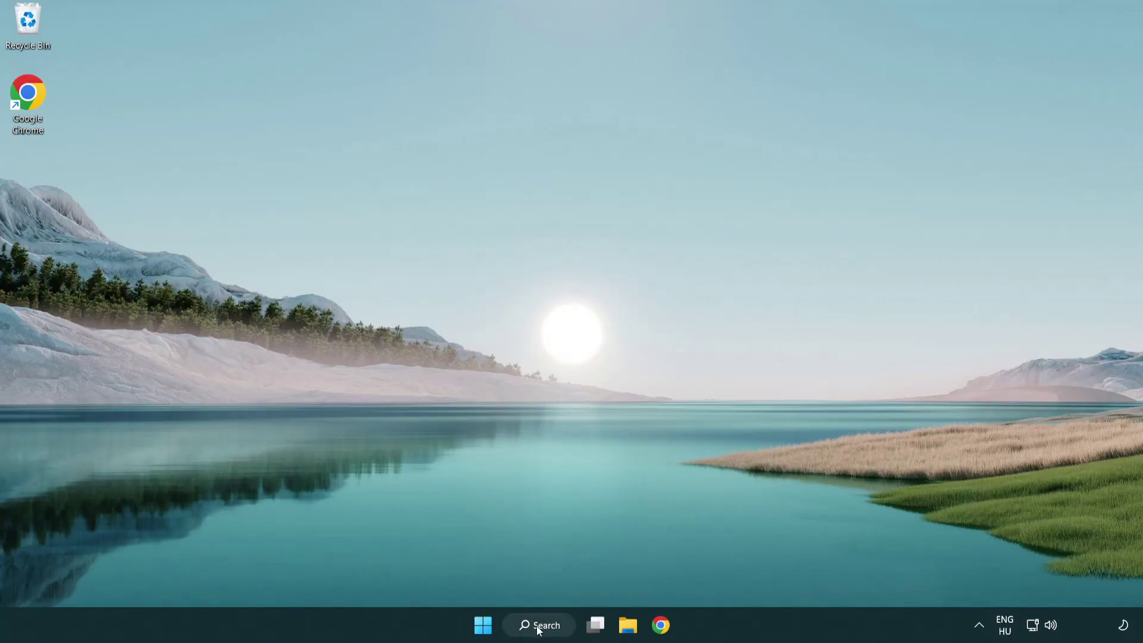
Search for 'security' and launch the Windows Security app
{"action": "left_click", "coordinate": [541, 632]}
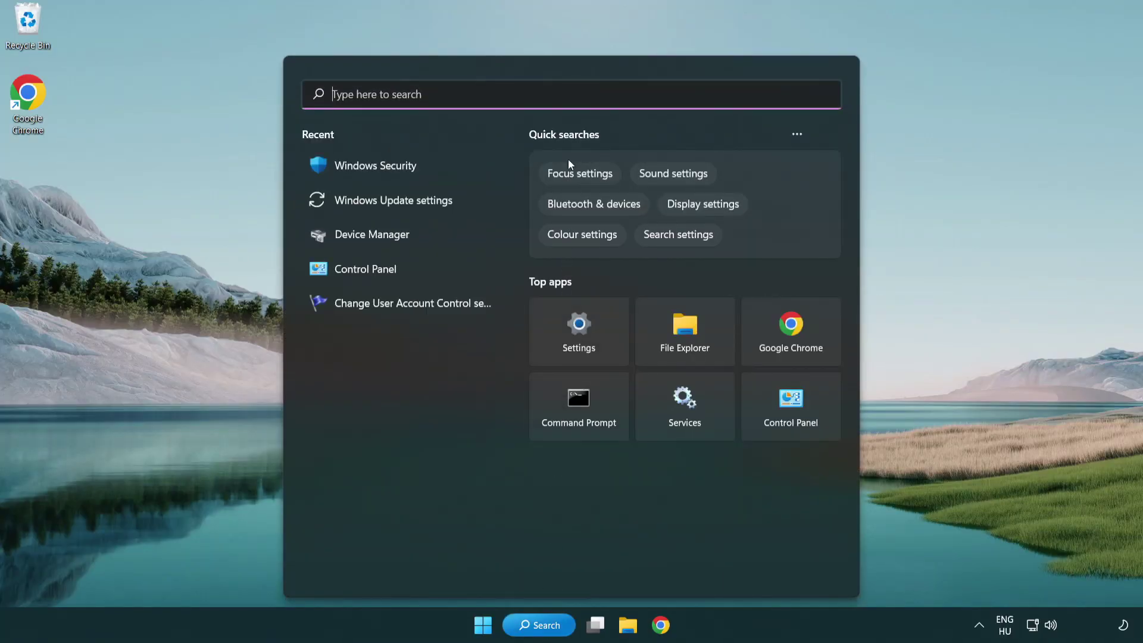
{"action": "type", "text": "sec"}
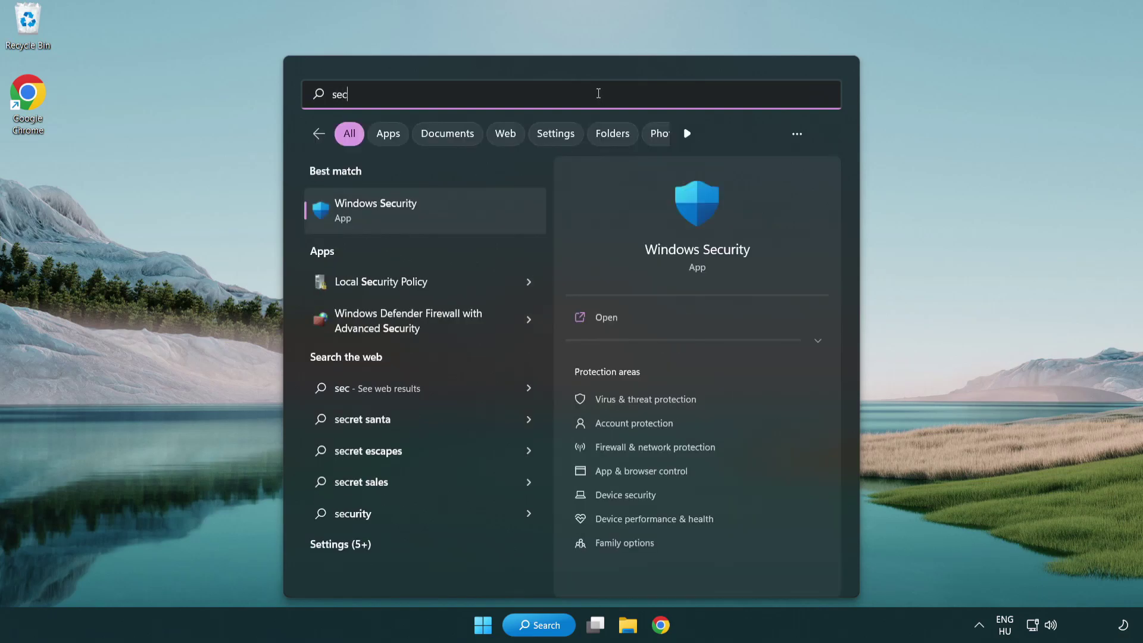
{"action": "type", "text": "uri"}
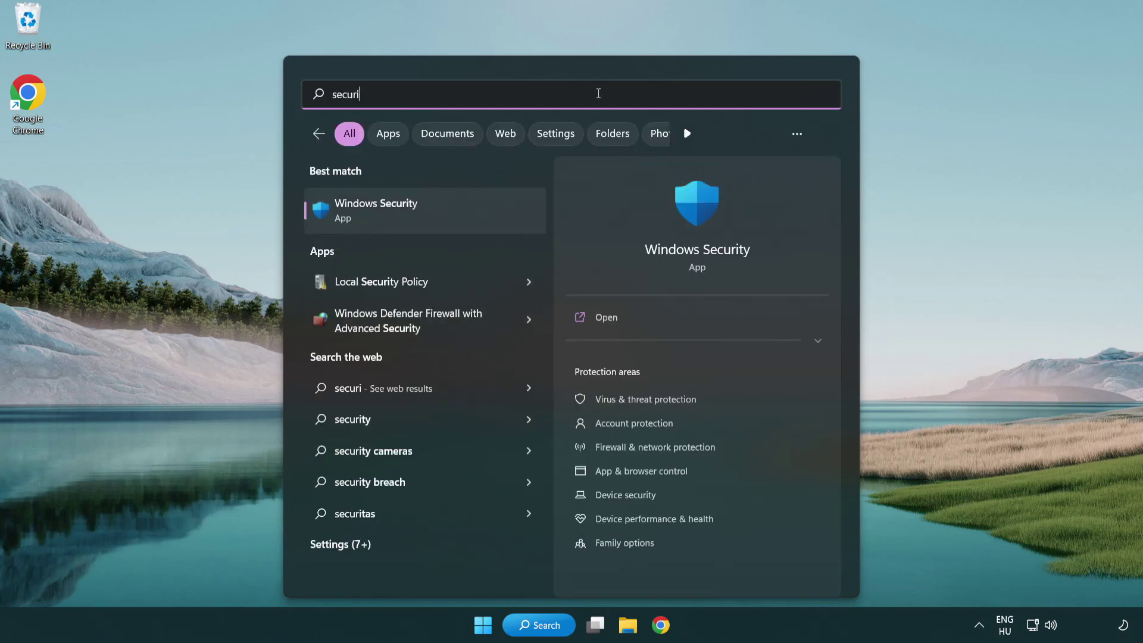
{"action": "type", "text": "ty"}
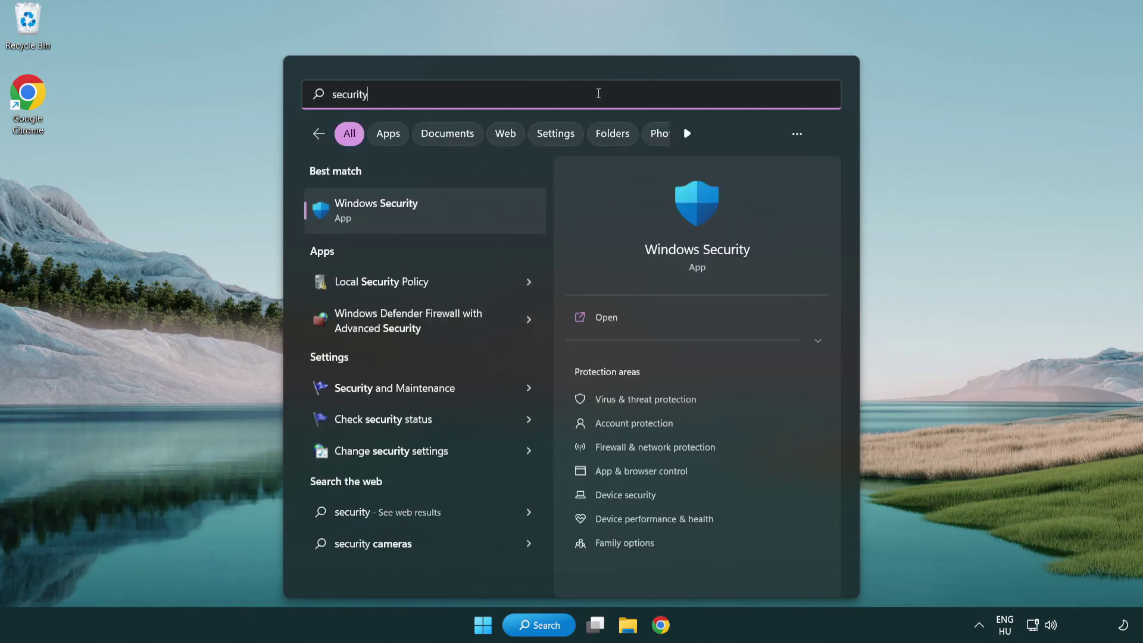
{"action": "left_click", "coordinate": [468, 221]}
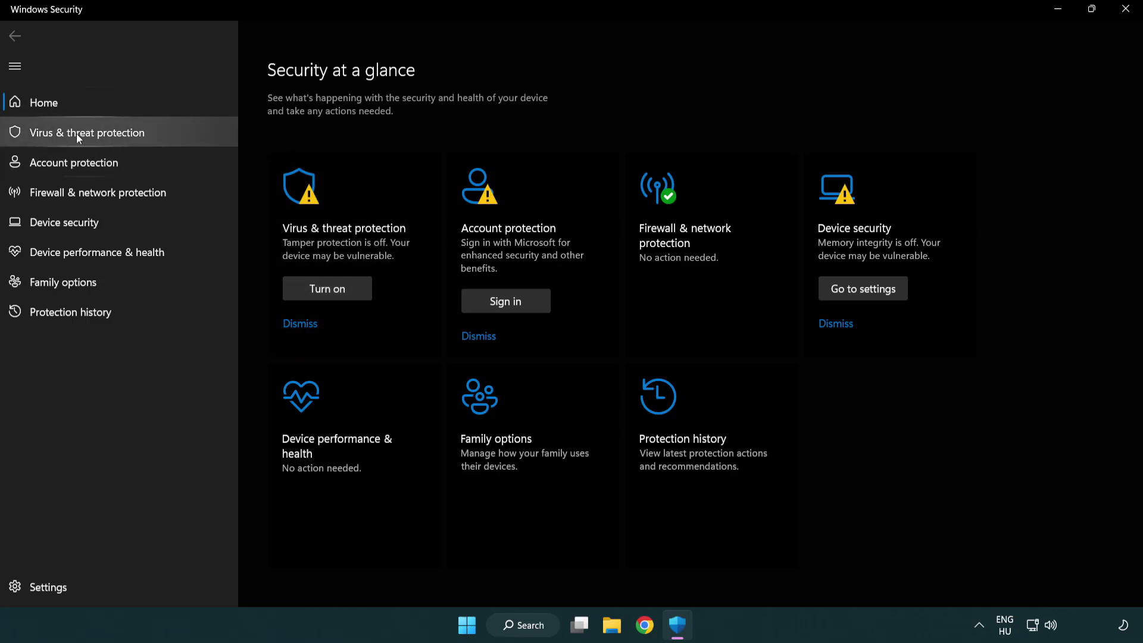
Go to Virus & threat protection, open Manage settings, and scroll down to Exclusions
{"action": "left_click", "coordinate": [172, 136]}
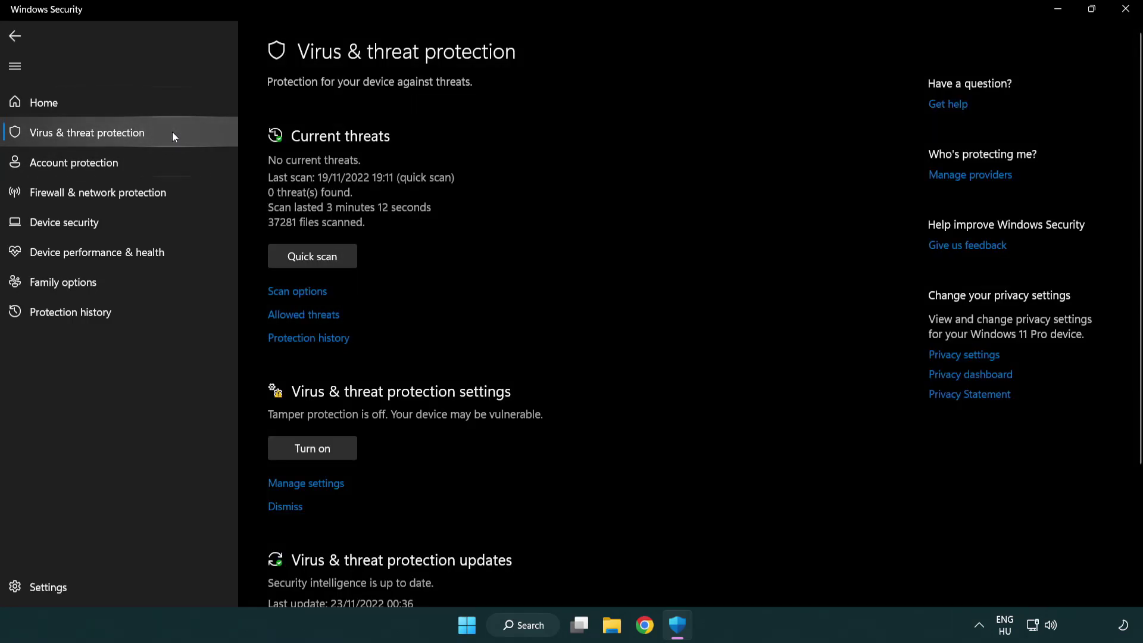
{"action": "scroll", "coordinate": [322, 244], "scroll_direction": "down", "scroll_amount": 2}
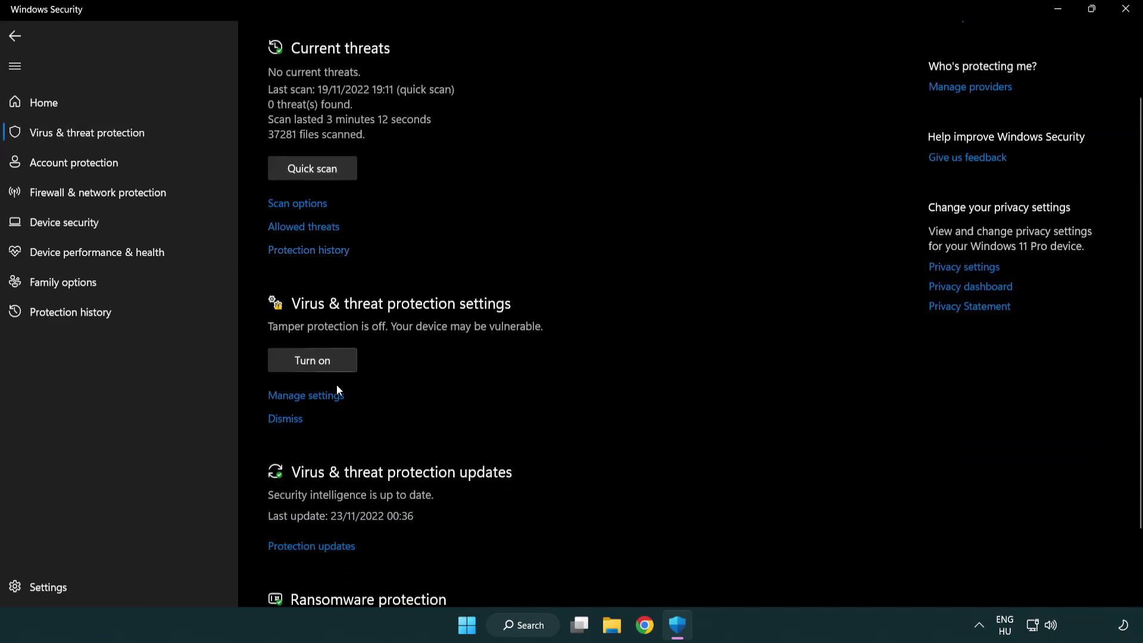
{"action": "left_click", "coordinate": [304, 398]}
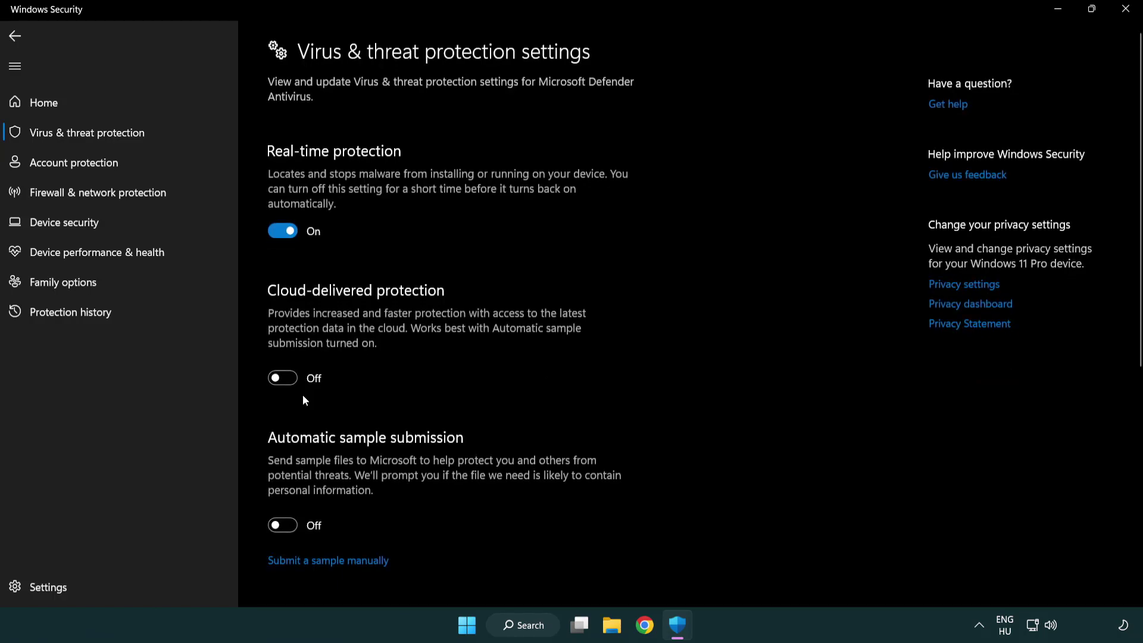
{"action": "scroll", "coordinate": [304, 396], "scroll_direction": "down", "scroll_amount": 8}
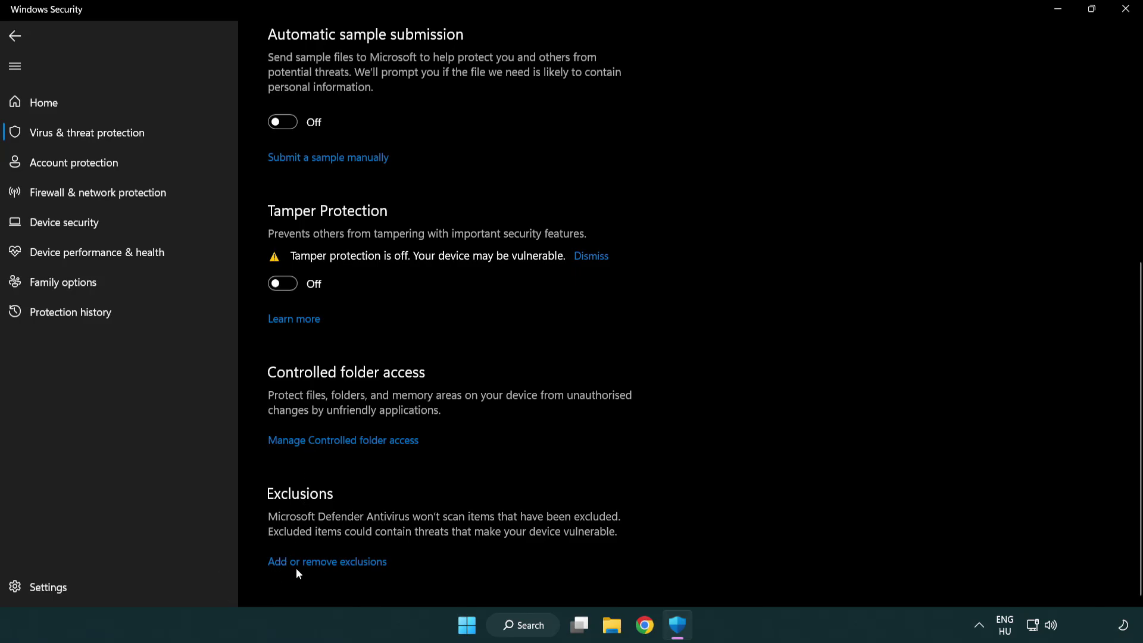
Open the Exclusions list and choose to add a File exclusion
{"action": "left_click", "coordinate": [330, 562]}
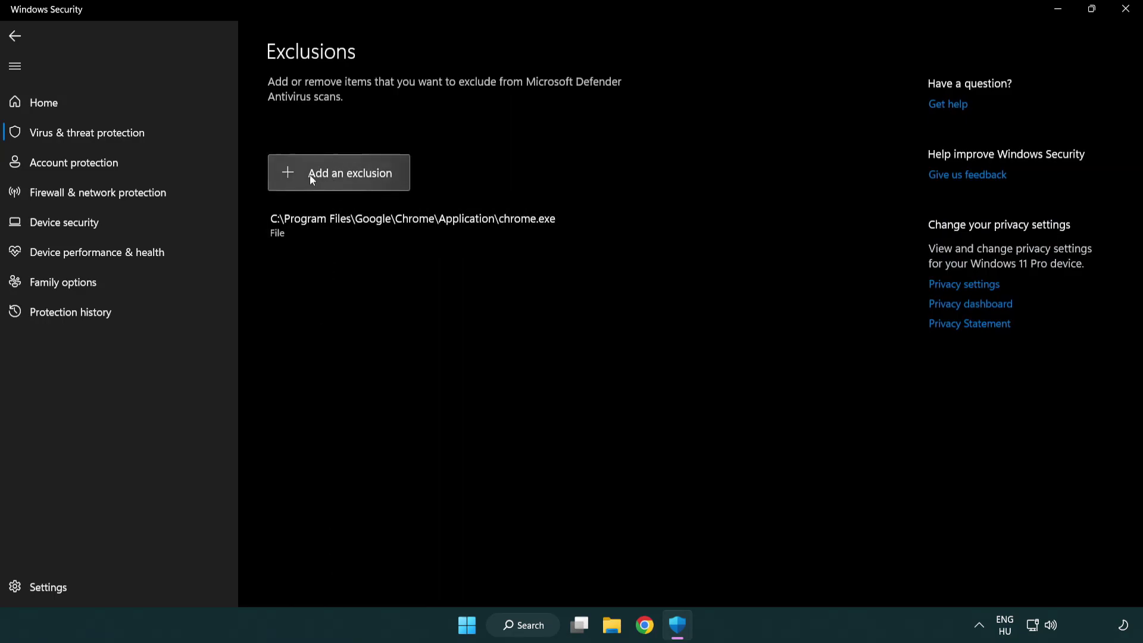
{"action": "left_click", "coordinate": [345, 179]}
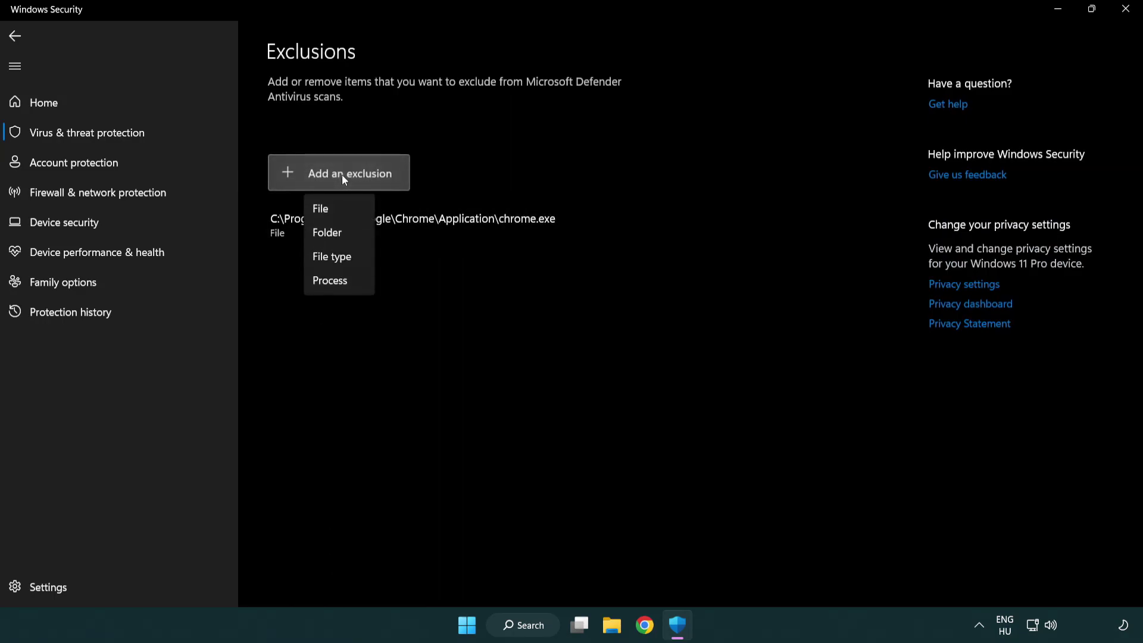
{"action": "left_click", "coordinate": [345, 216]}
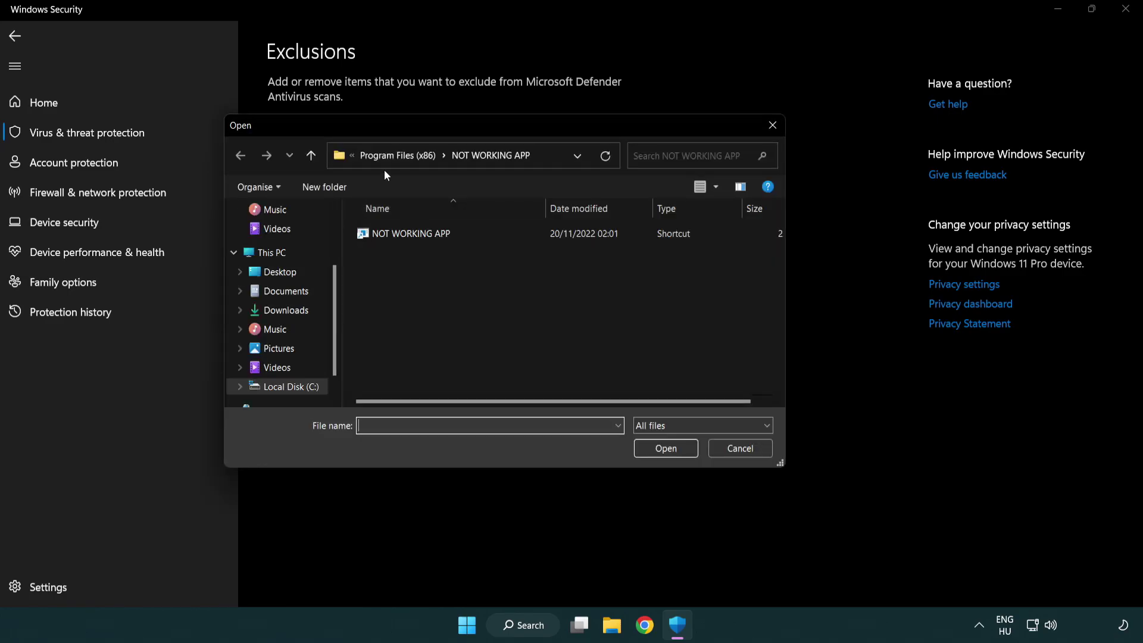
Browse to C:\Program Files (x86)\NOT WORKING APP and pick its shortcut as the excluded file
{"action": "left_click", "coordinate": [387, 159]}
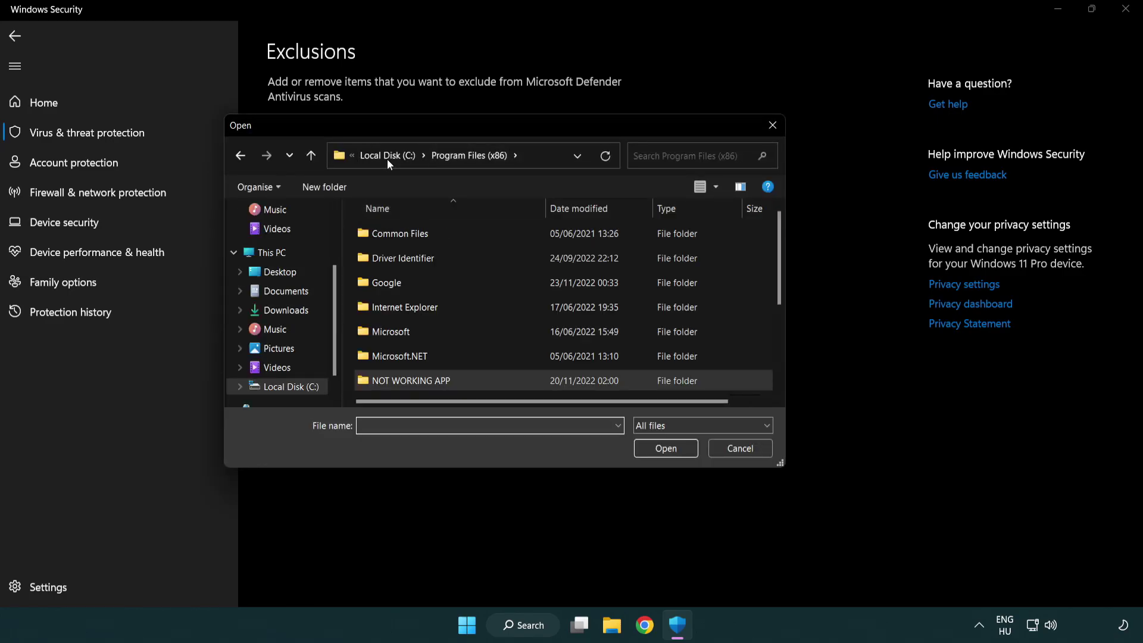
{"action": "left_click", "coordinate": [386, 159]}
{"action": "left_click", "coordinate": [388, 159]}
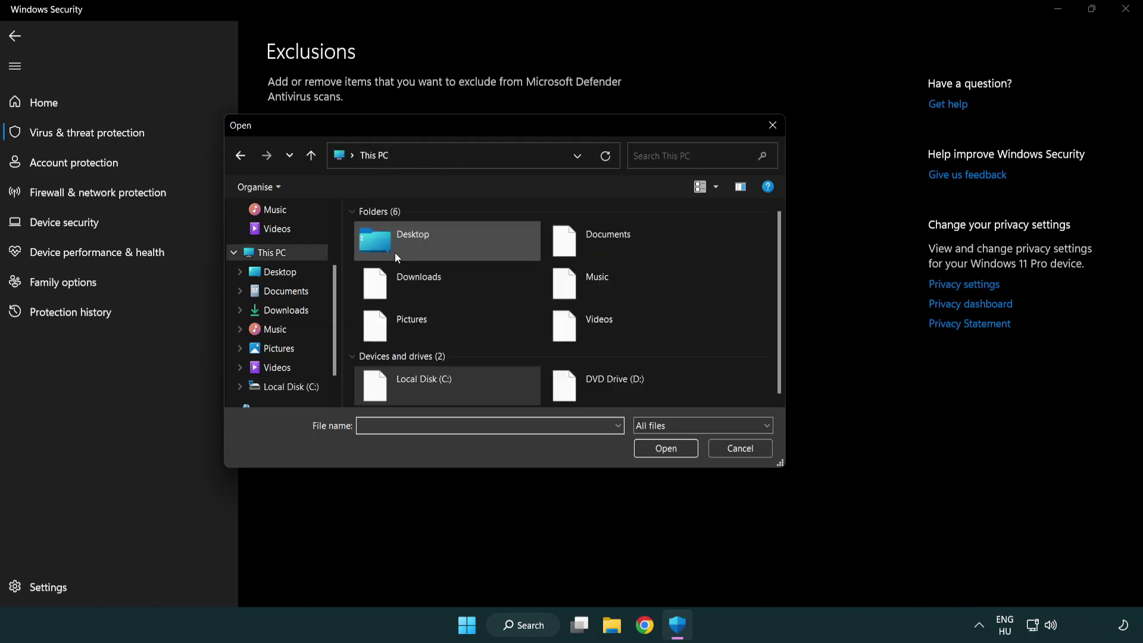
{"action": "double_click", "coordinate": [417, 387]}
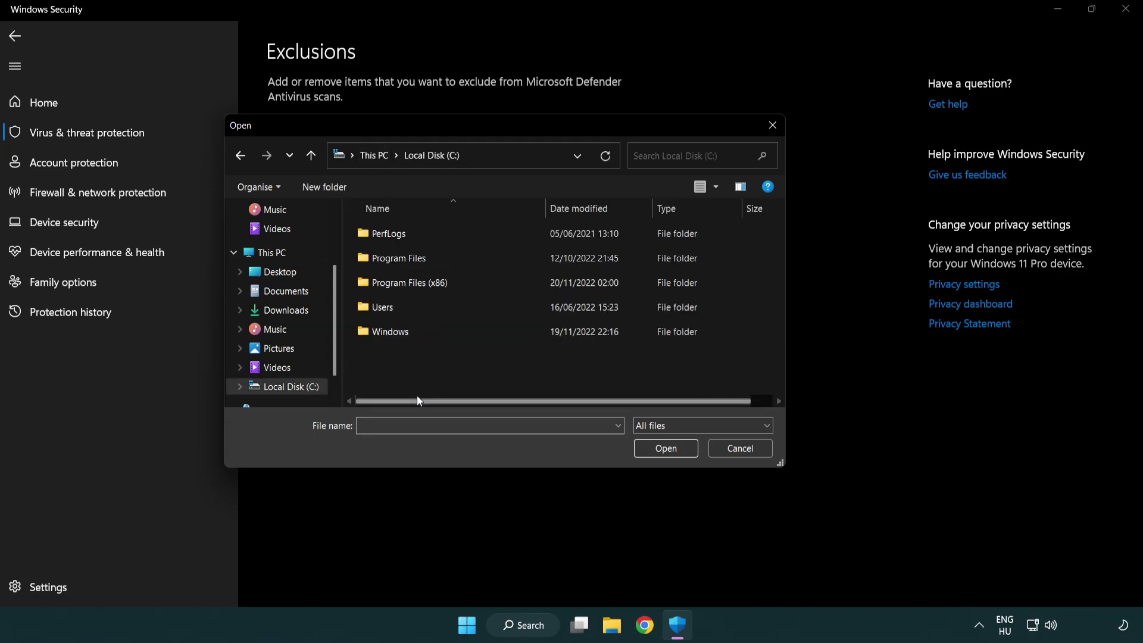
{"action": "double_click", "coordinate": [419, 284]}
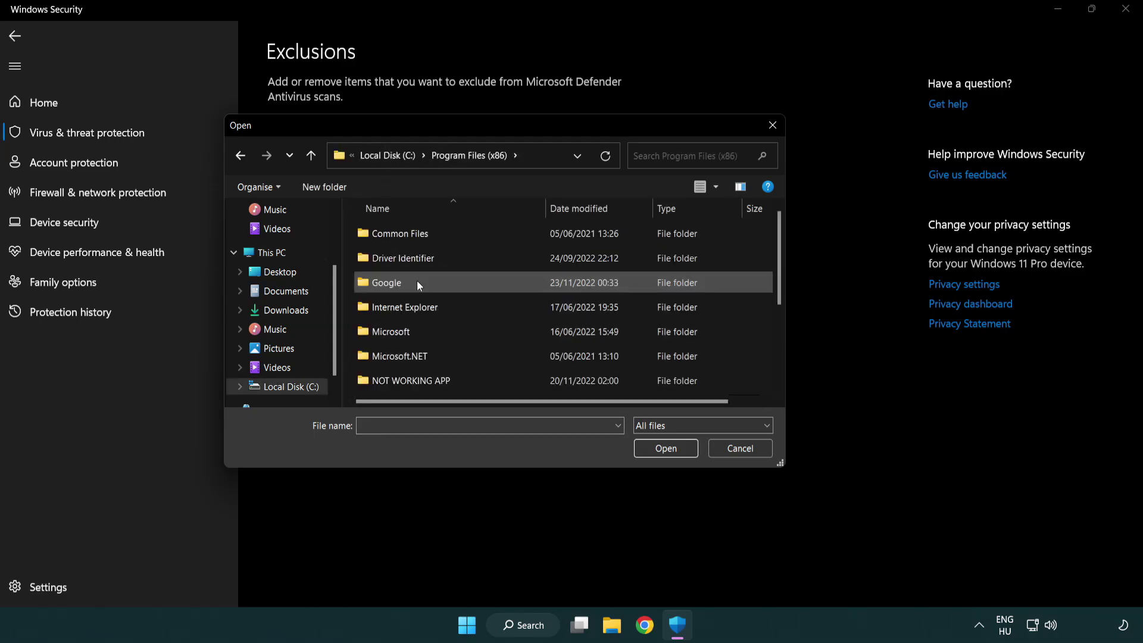
{"action": "double_click", "coordinate": [426, 382]}
{"action": "left_click", "coordinate": [402, 232]}
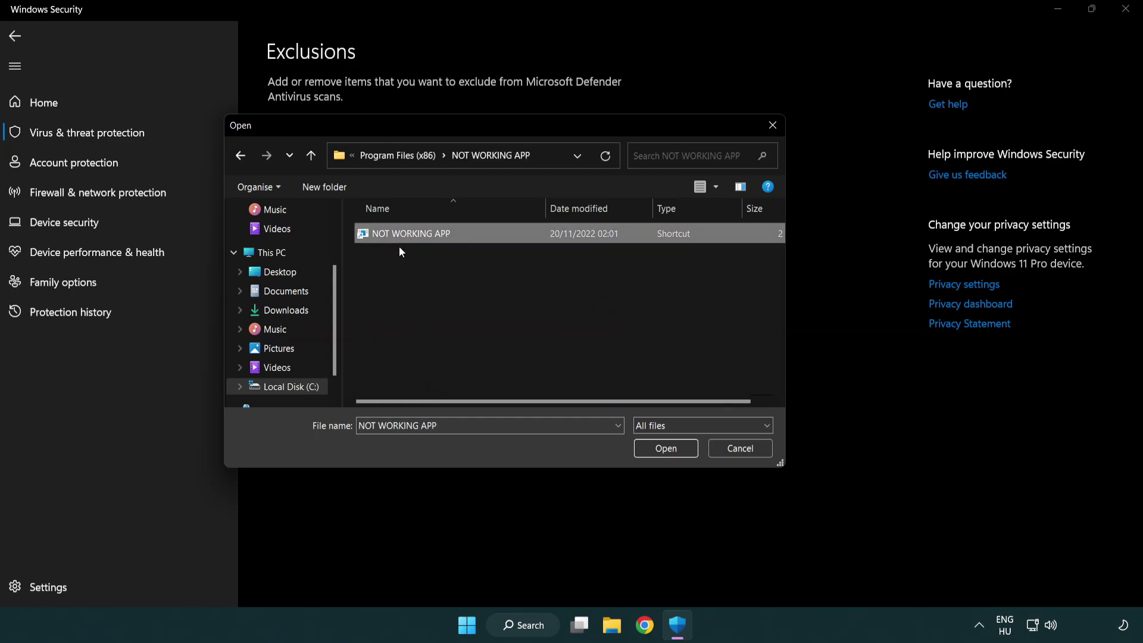
{"action": "left_click", "coordinate": [665, 448]}
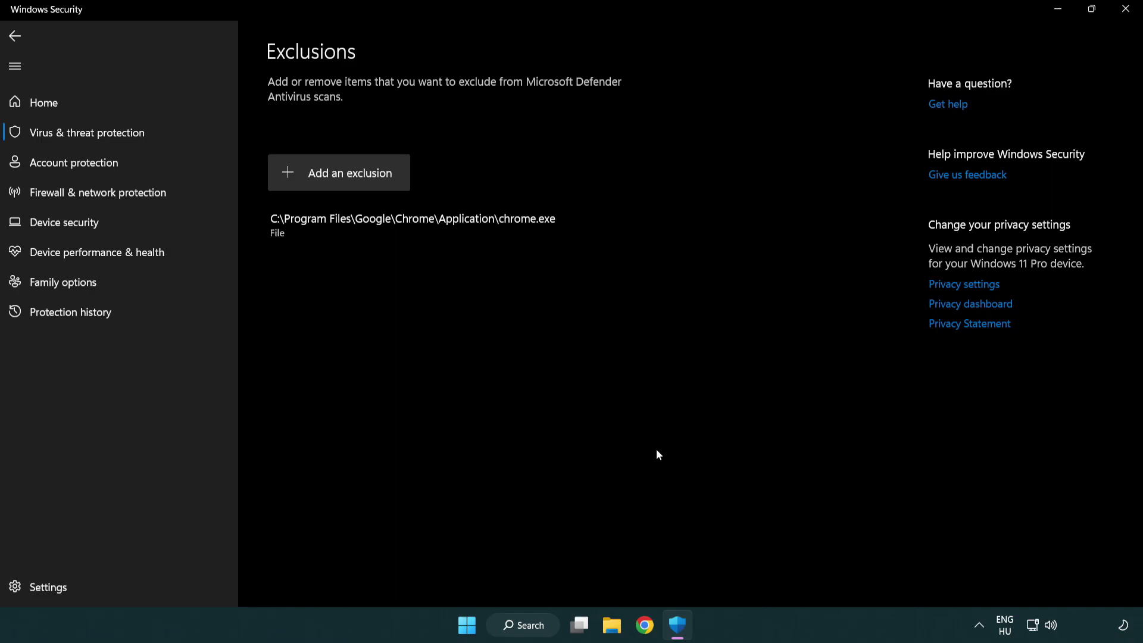
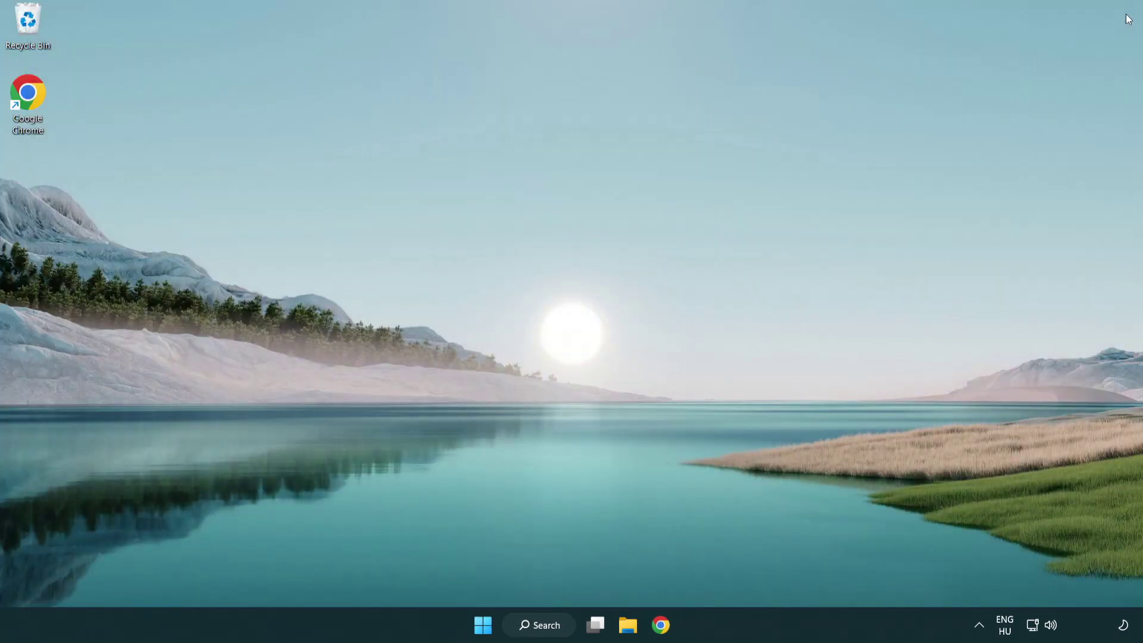
Show the Sleep, Shut down and Restart options from the Start menu's power button
{"action": "left_click", "coordinate": [483, 624]}
{"action": "left_click", "coordinate": [757, 573]}
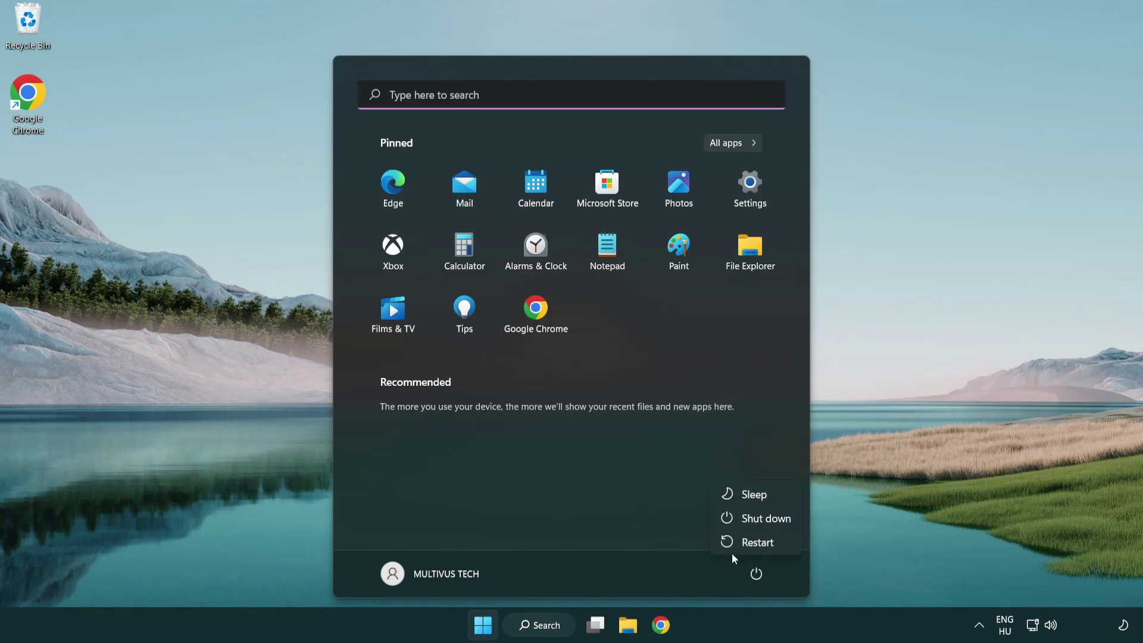